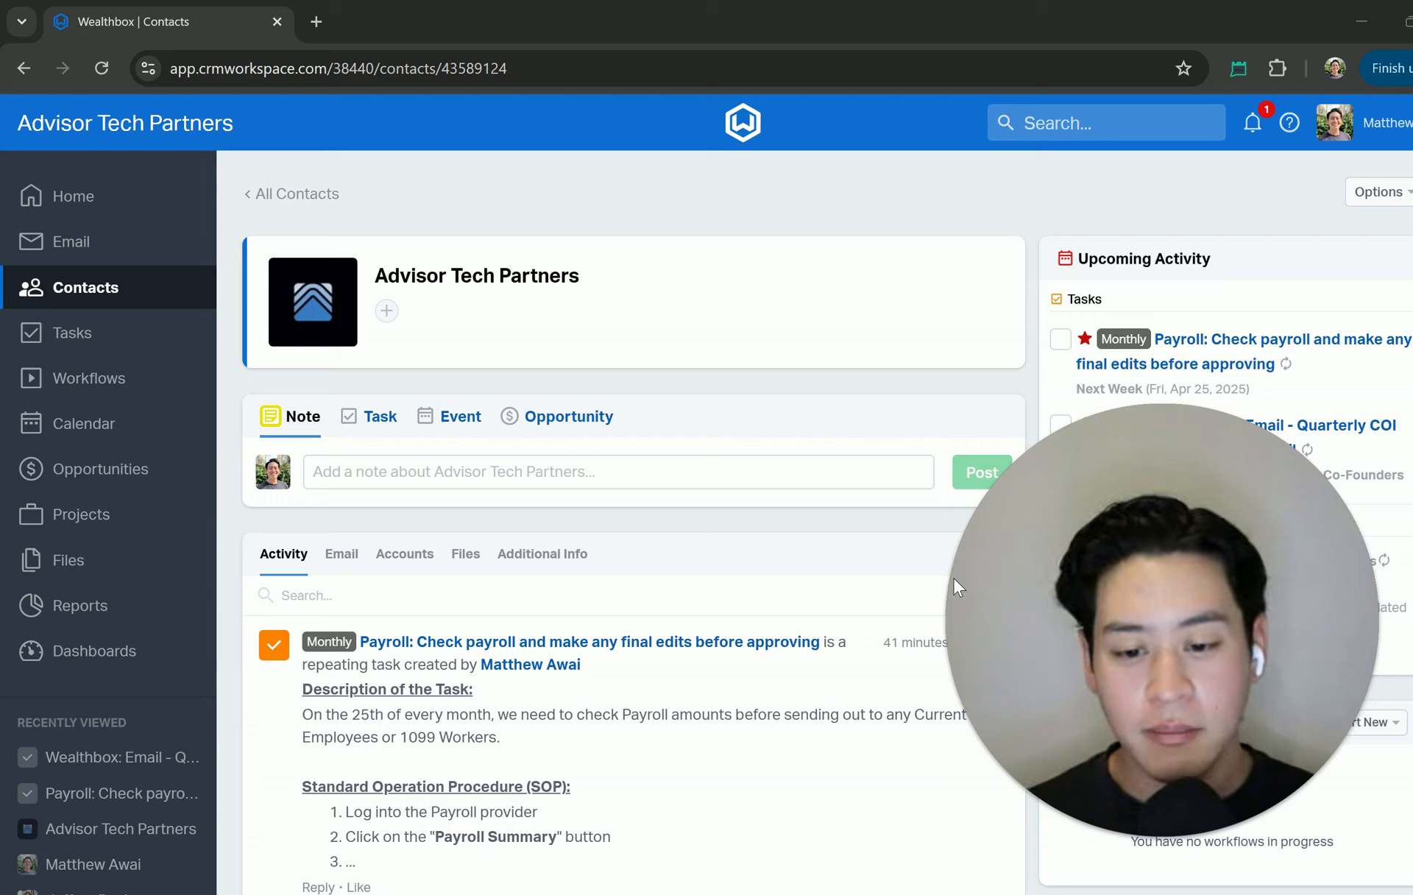
pyautogui.tripleClick(480, 276)
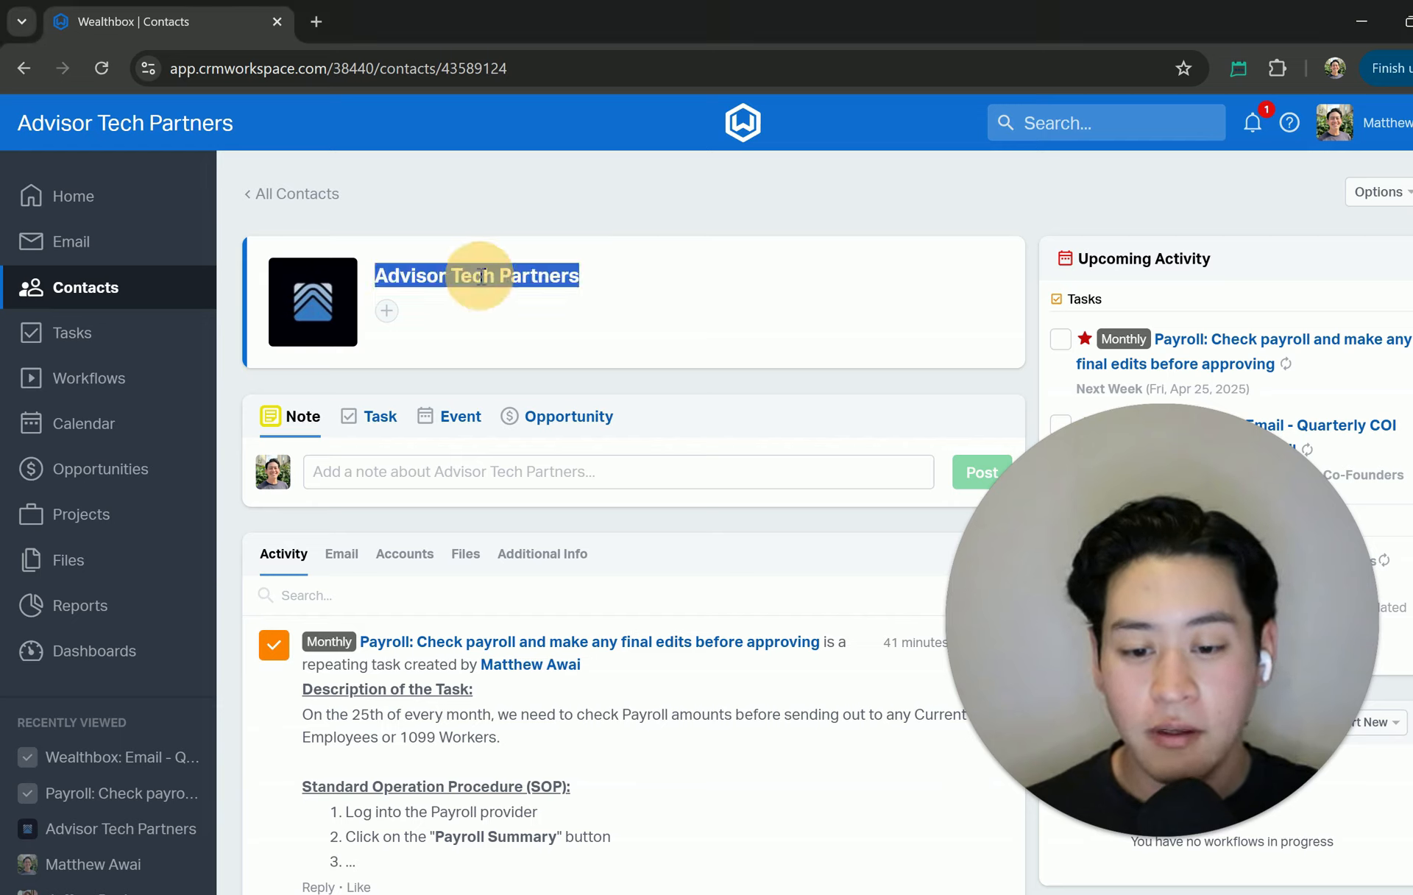
pyautogui.doubleClick(559, 275)
pyautogui.click(627, 272)
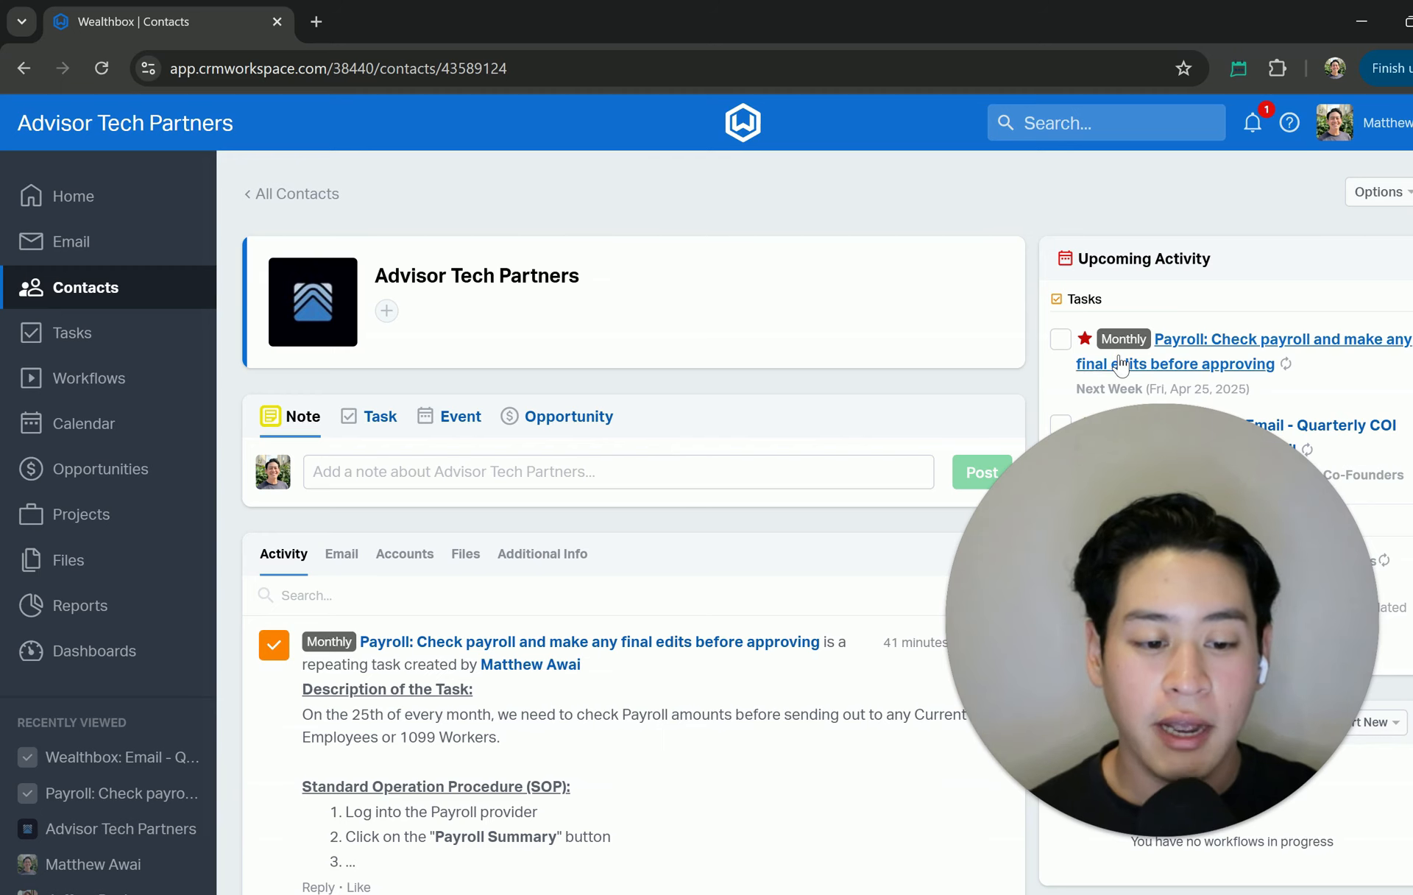
pyautogui.scroll(-2, 1192, 331)
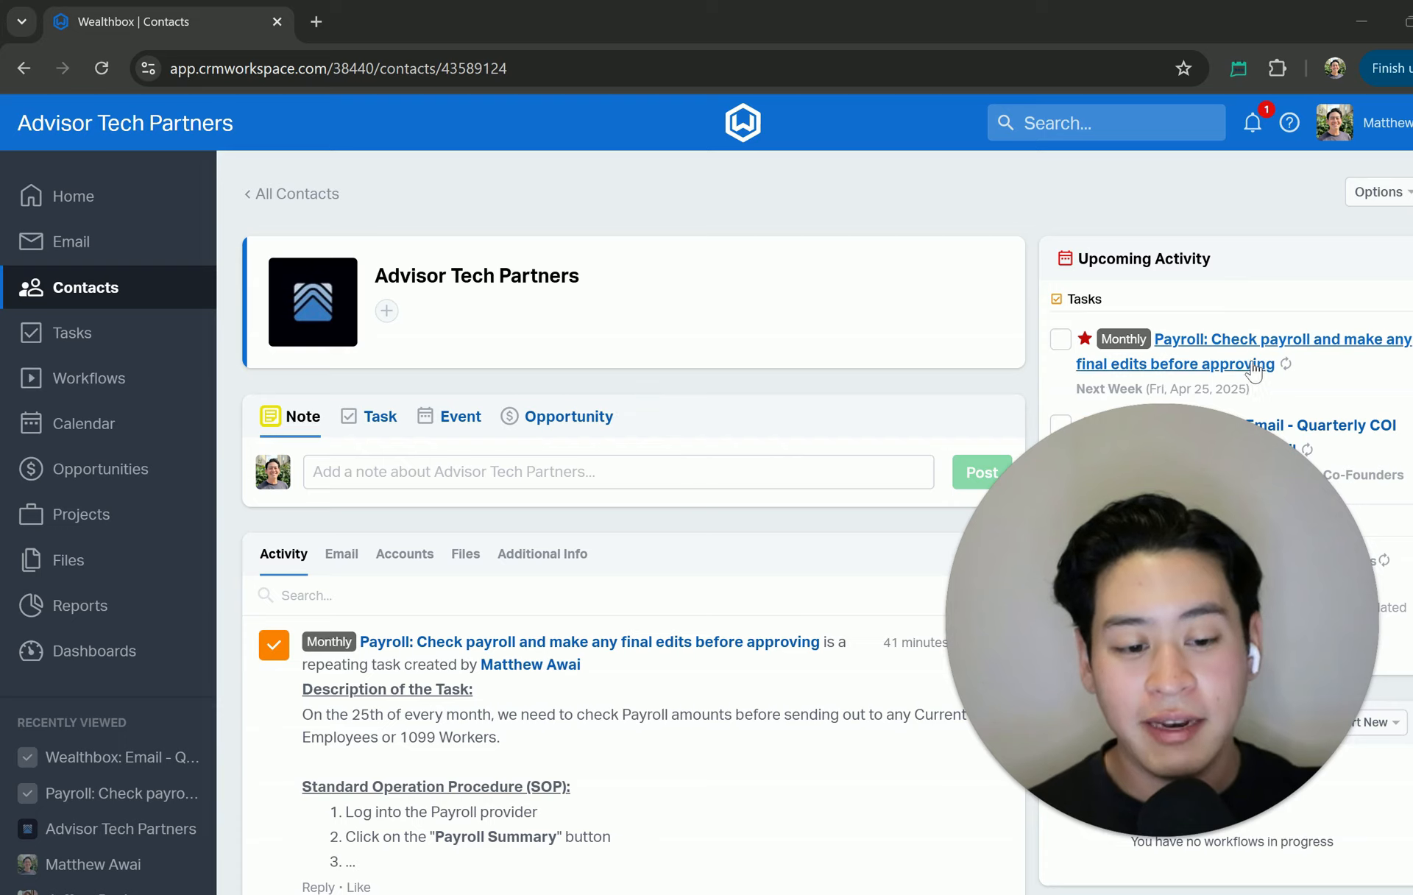
# View the details and available actions of the upcoming monthly payroll task, and close it without editing.
pyautogui.click(1195, 346)
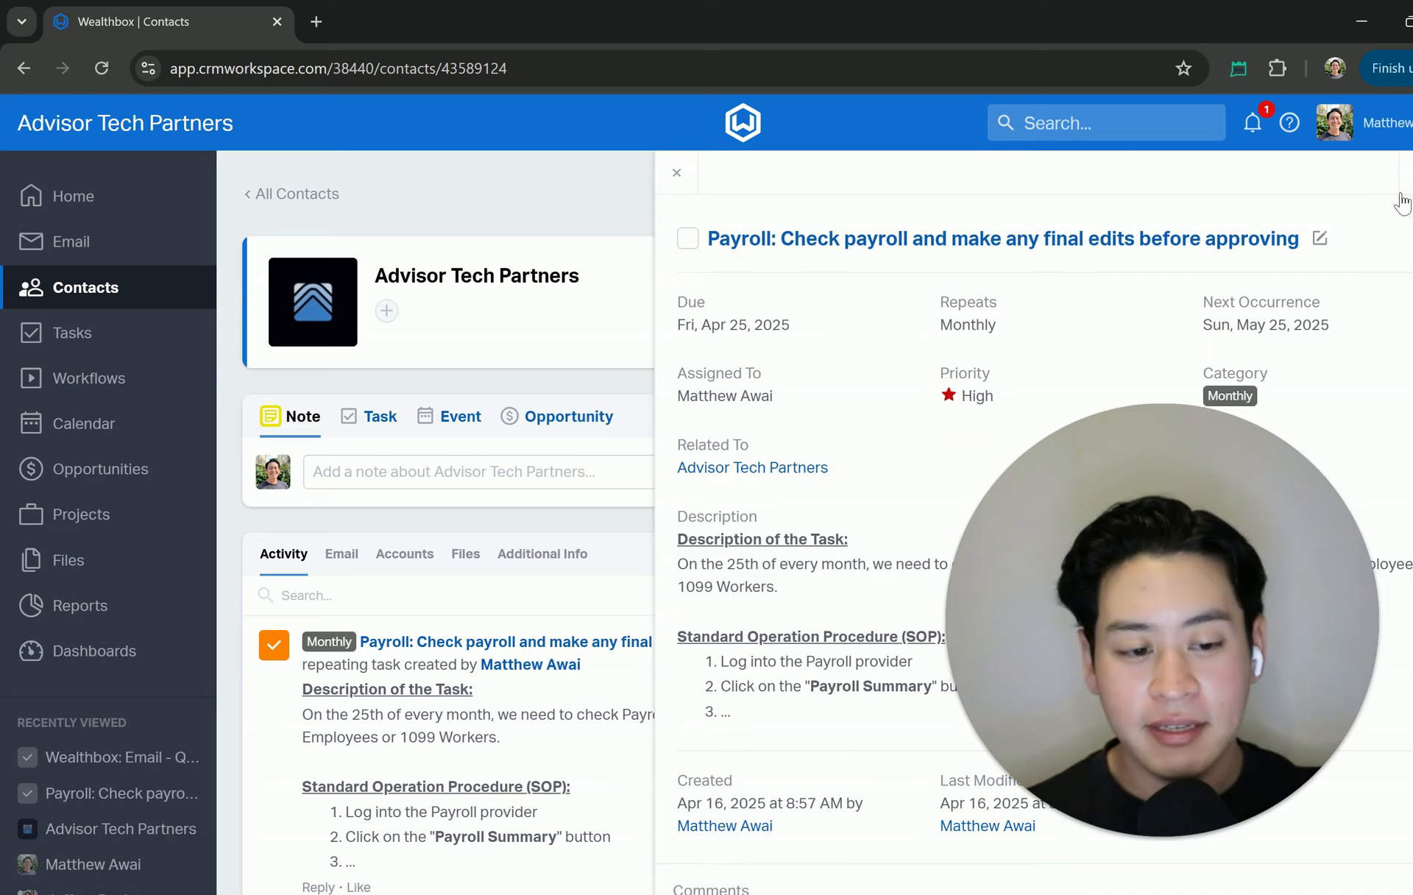
pyautogui.click(1403, 175)
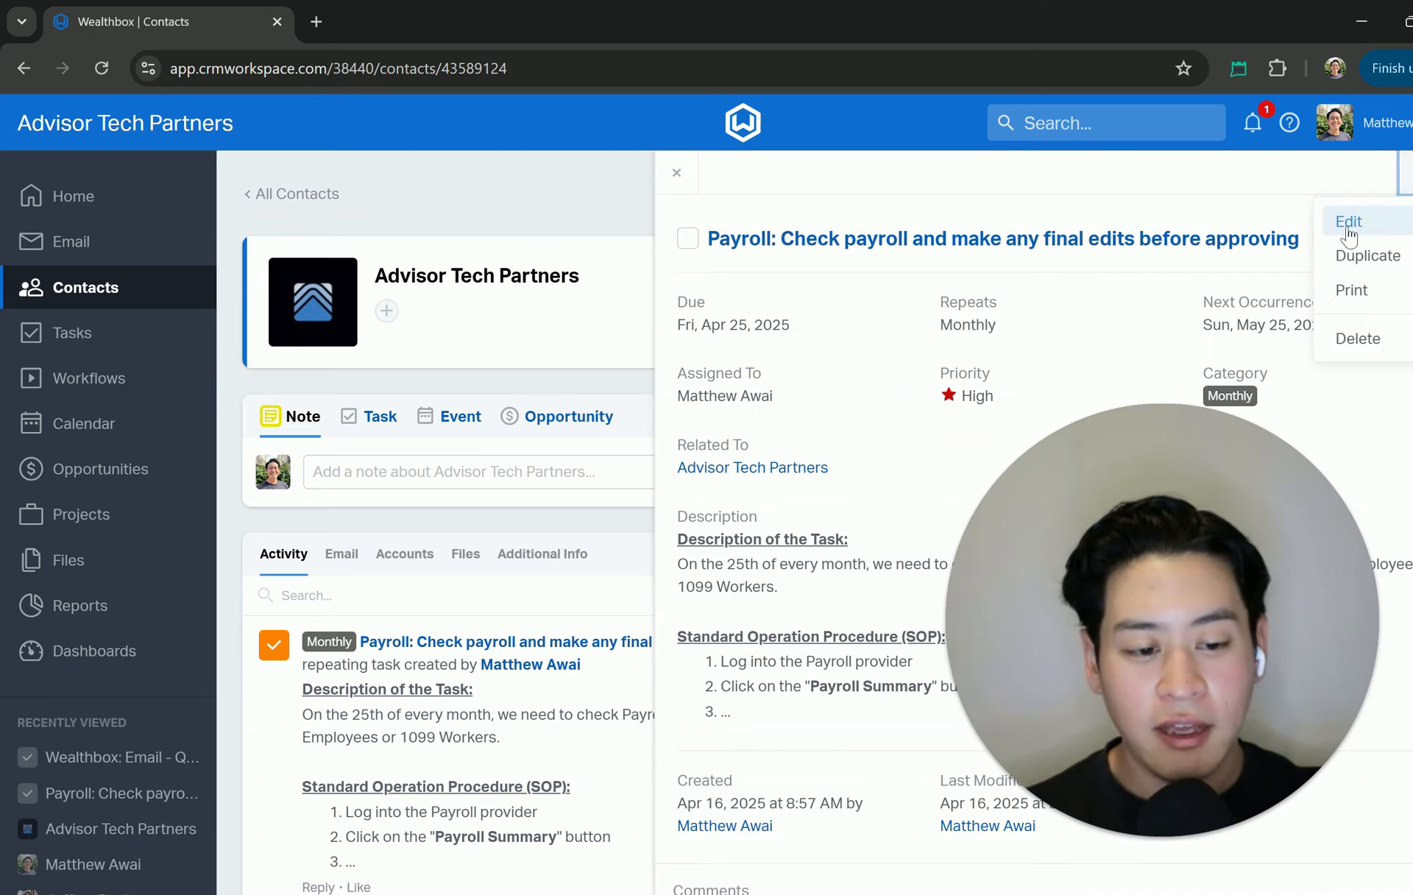
pyautogui.click(674, 173)
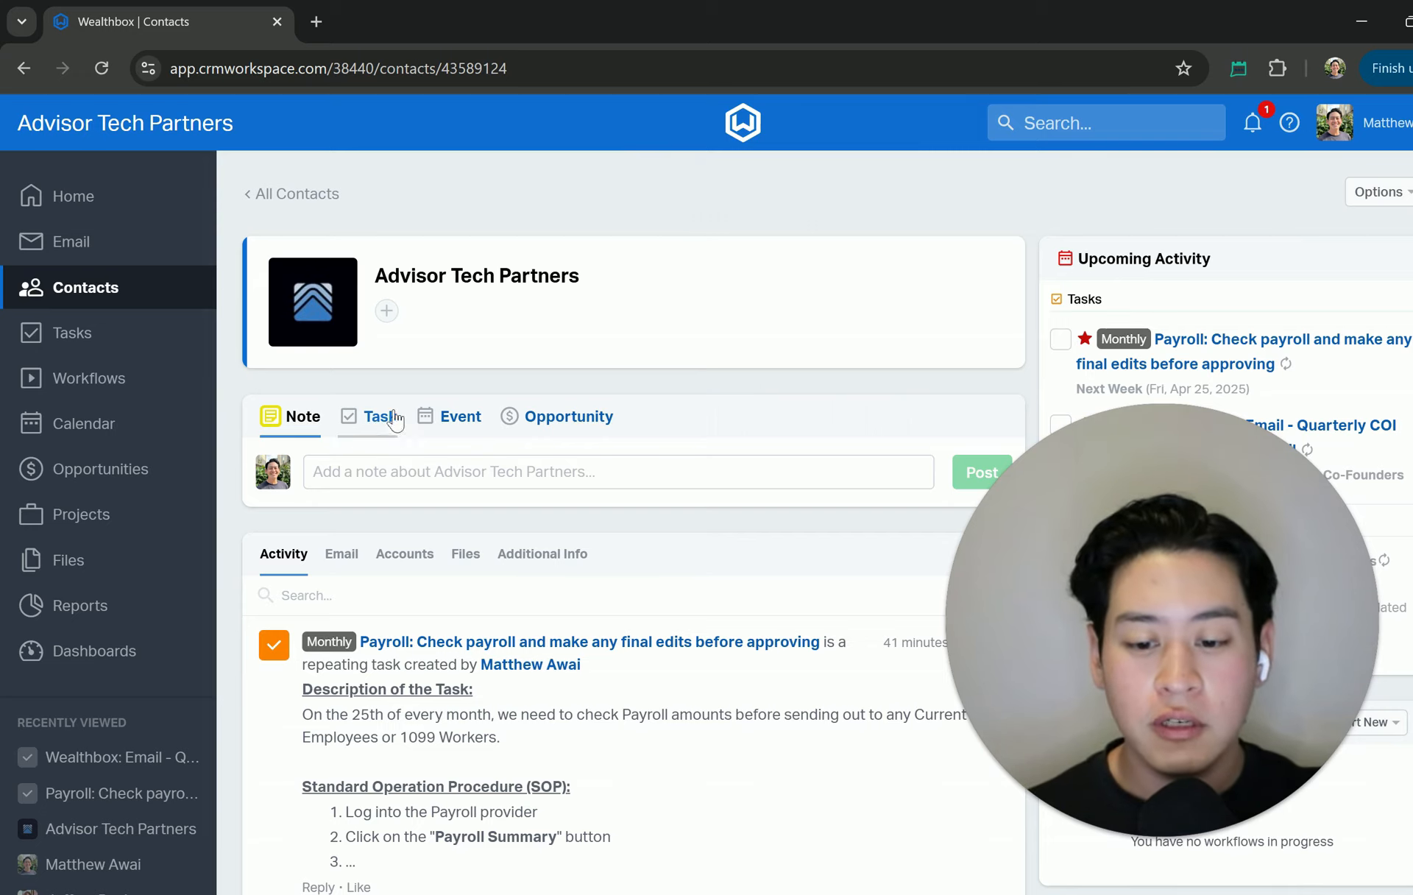
# Open a blank task form on the Advisor Tech Partners contact and look over its fields.
pyautogui.click(363, 426)
pyautogui.scroll(-1, 361, 429)
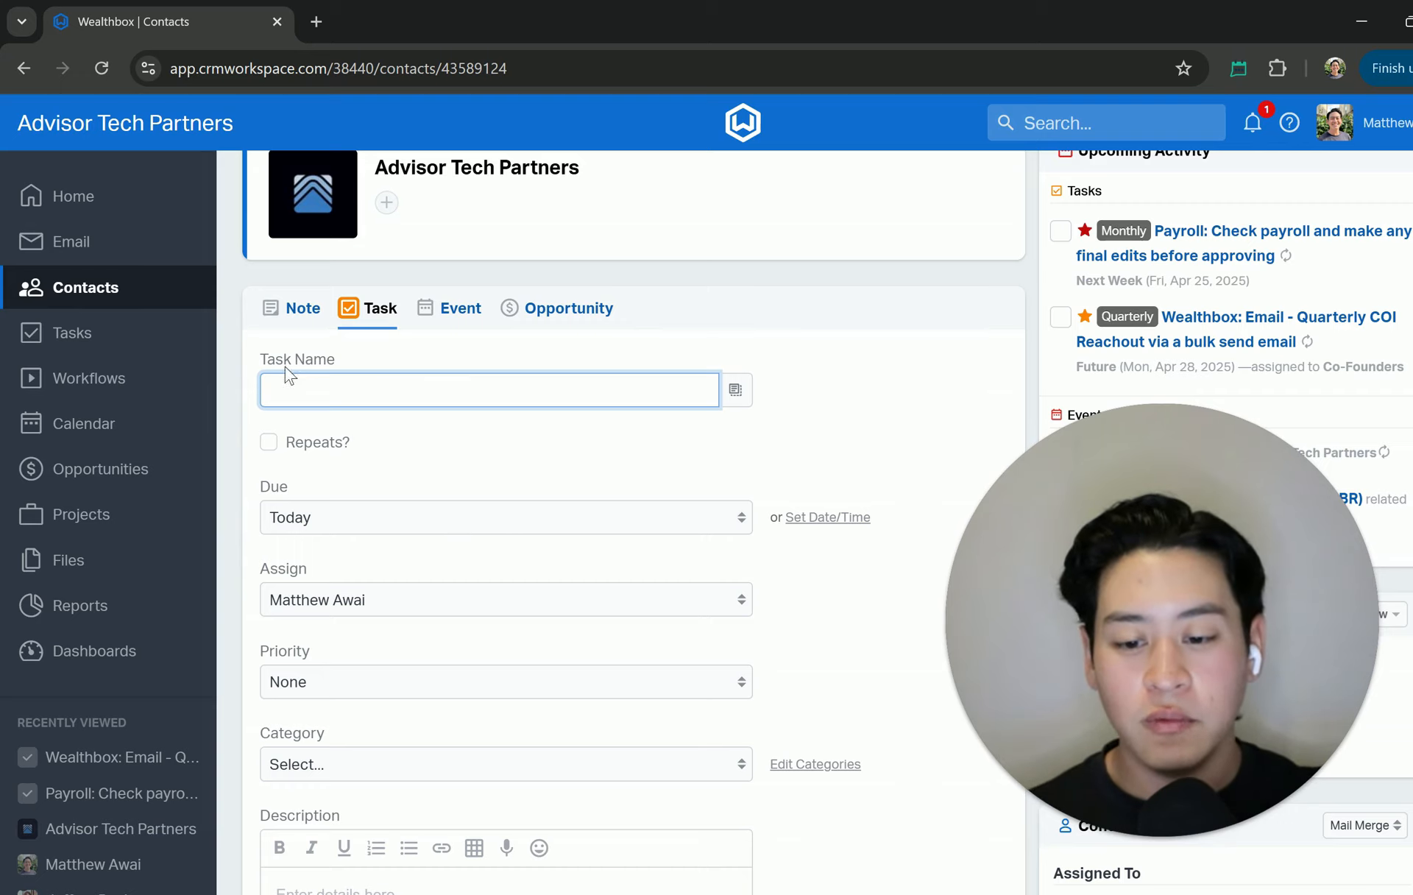
pyautogui.scroll(-1, 364, 489)
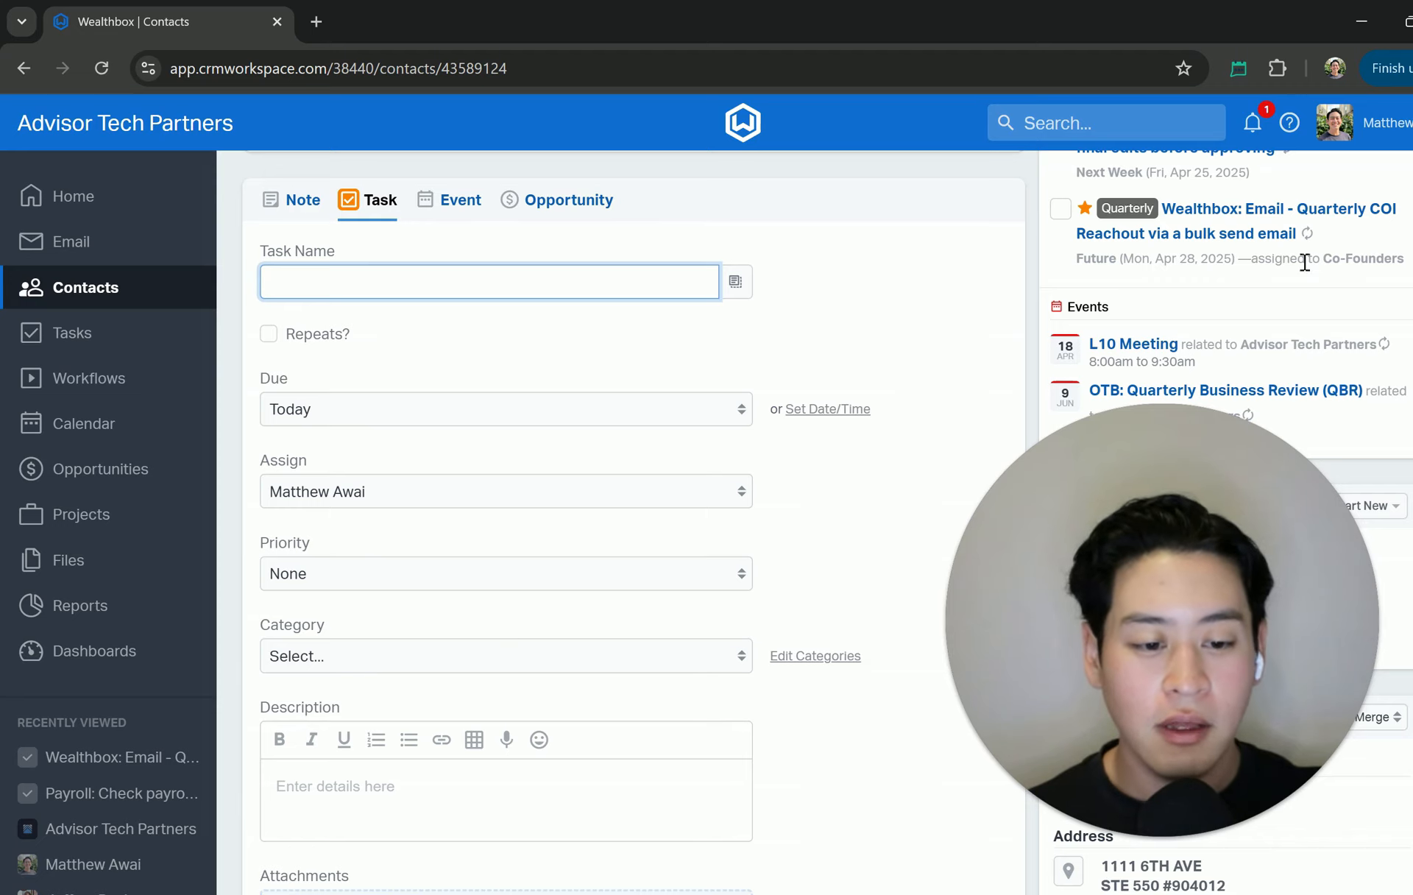
# Open the upcoming monthly payroll task of Advisor Tech Partners for editing.
pyautogui.scroll(2, 1302, 258)
pyautogui.click(1352, 339)
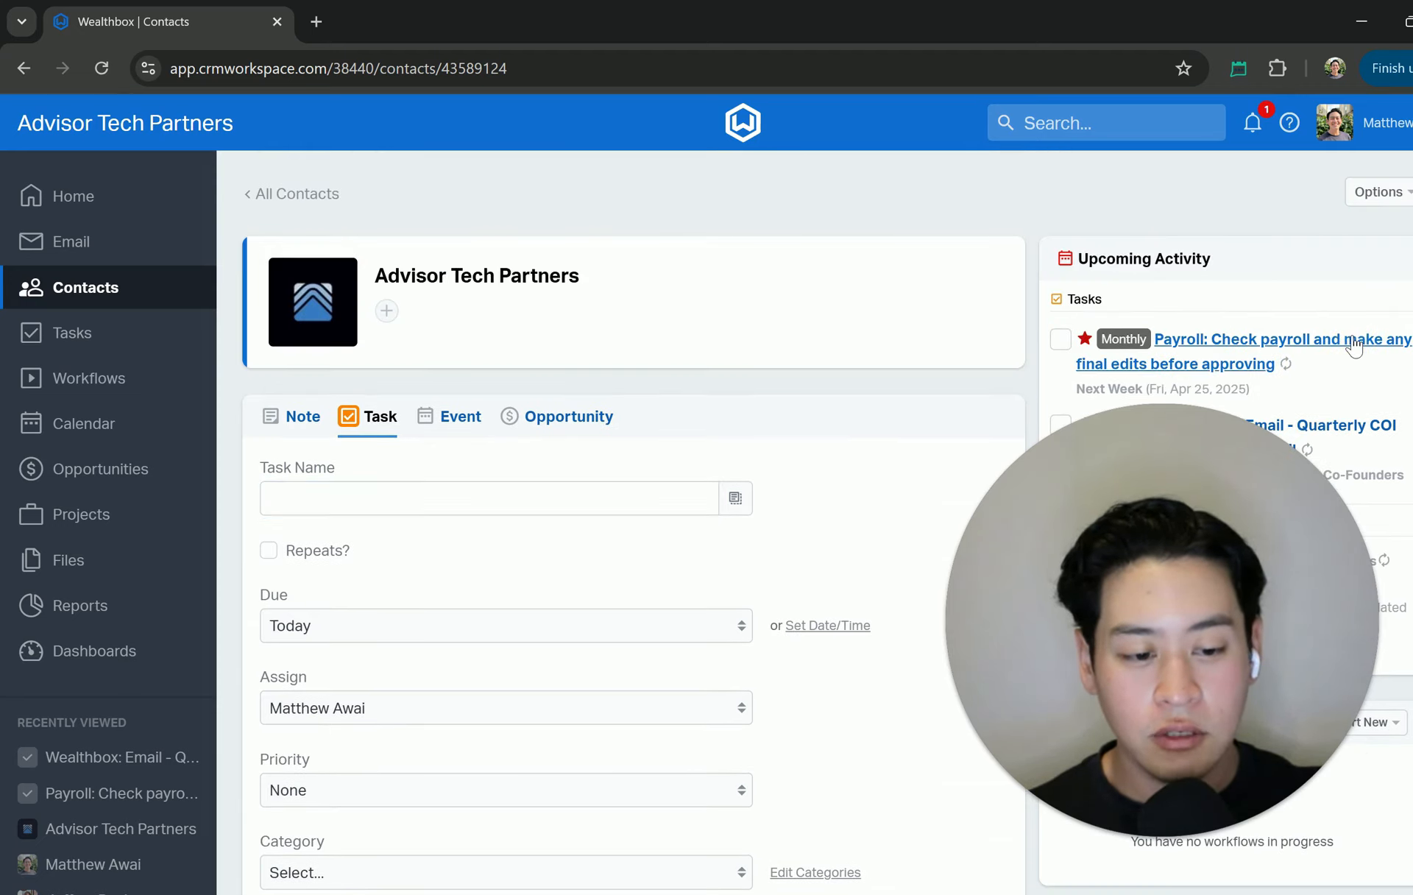
pyautogui.click(1324, 238)
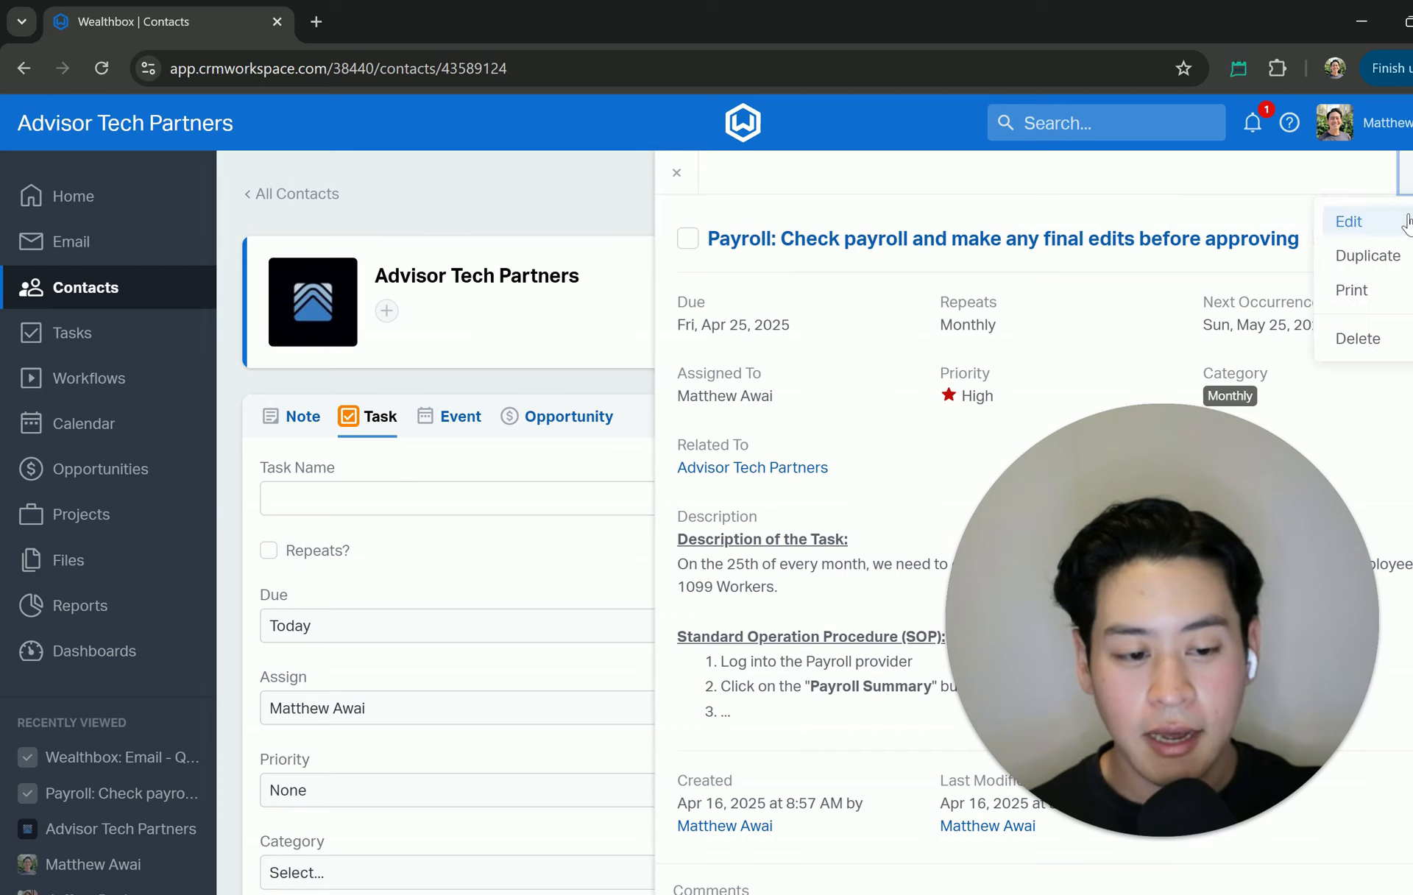
pyautogui.click(1350, 222)
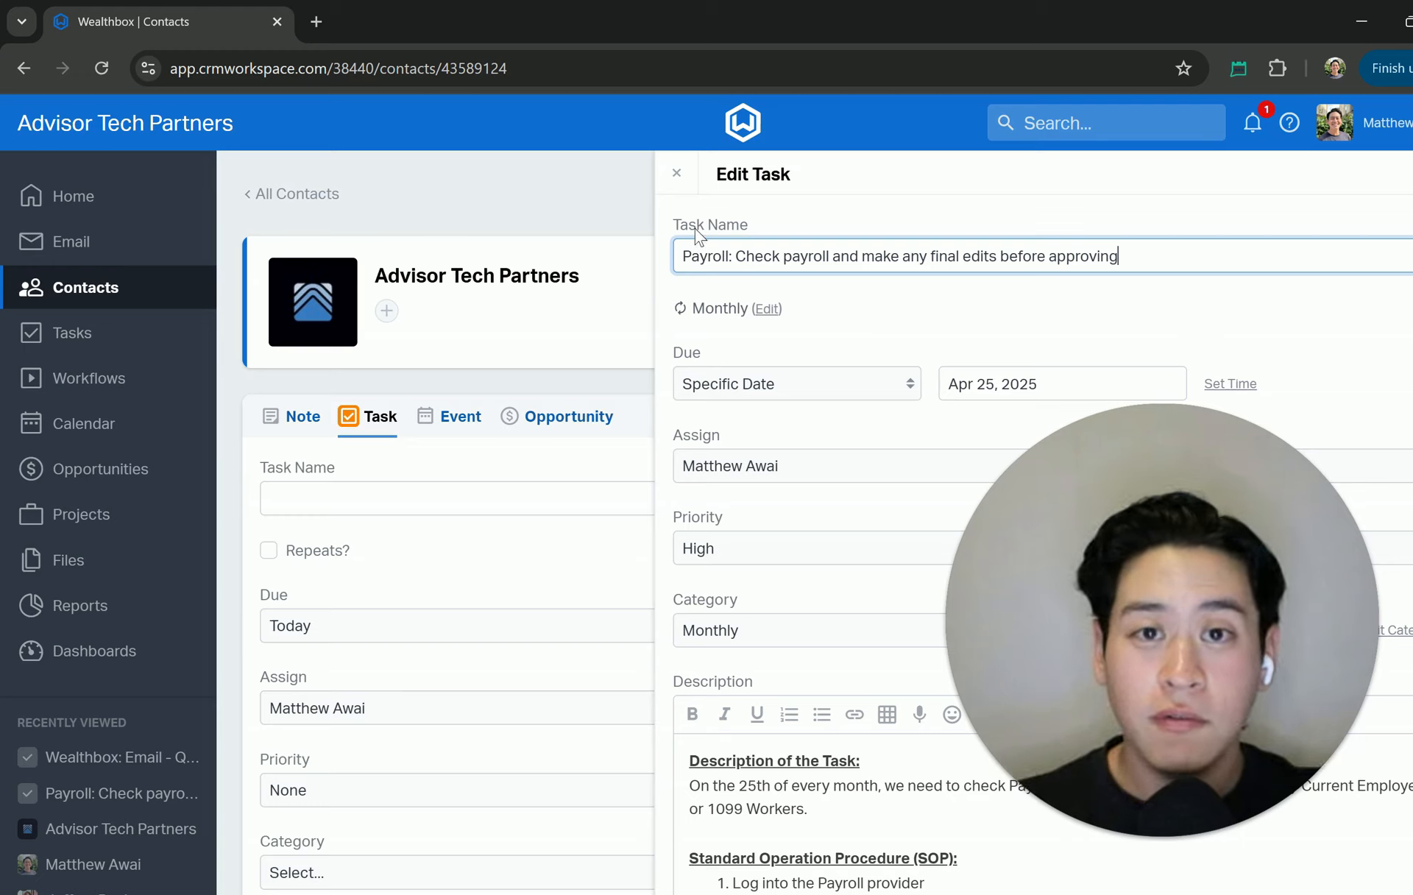
# Examine the "Payroll:" prefix in the task name and glance over the remaining task fields.
pyautogui.moveTo(736, 256); pyautogui.dragTo(674, 260)
pyautogui.click(727, 256)
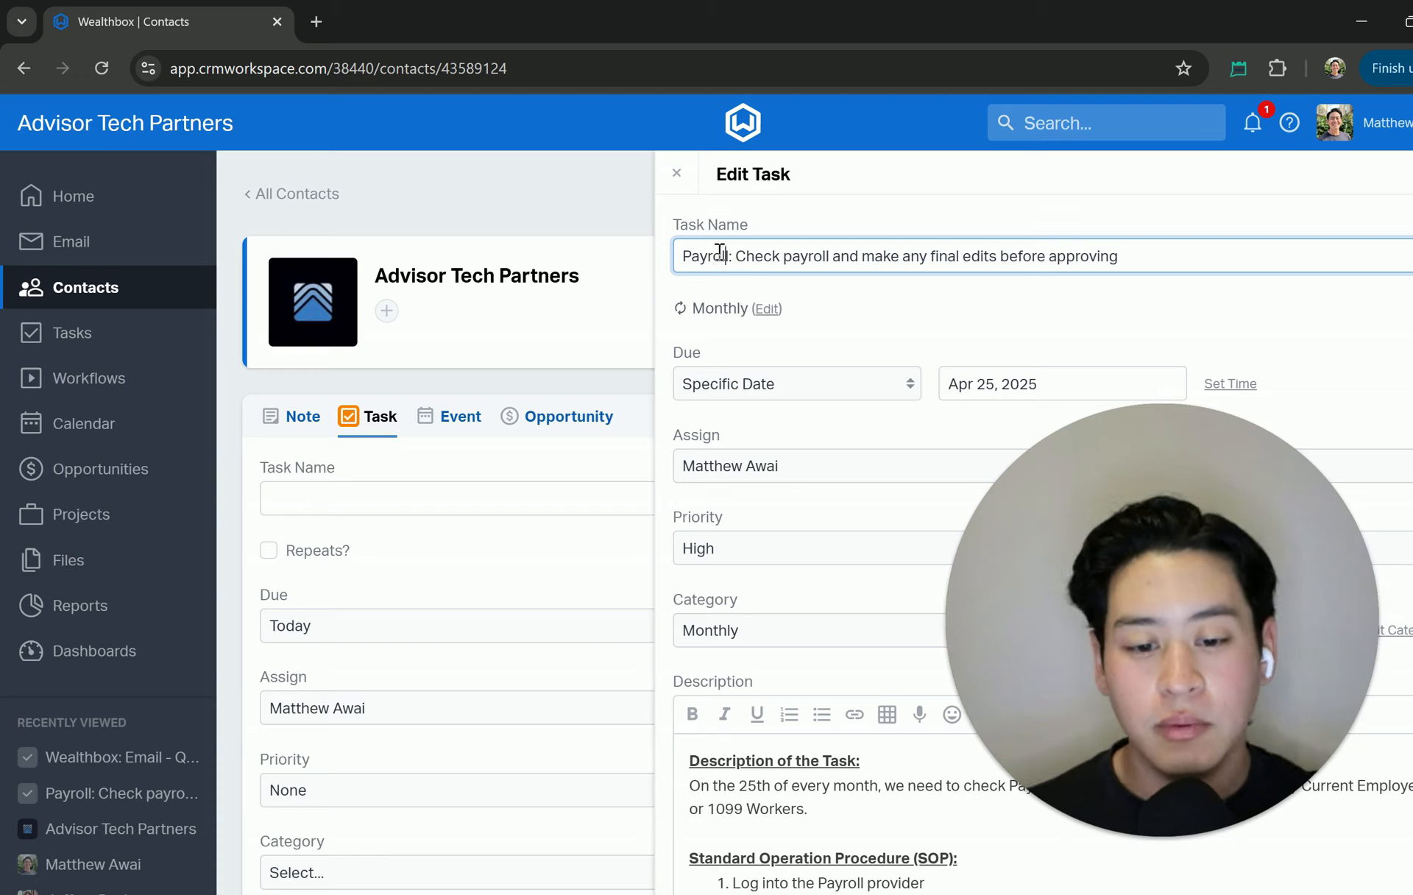
pyautogui.moveTo(675, 256); pyautogui.dragTo(728, 258)
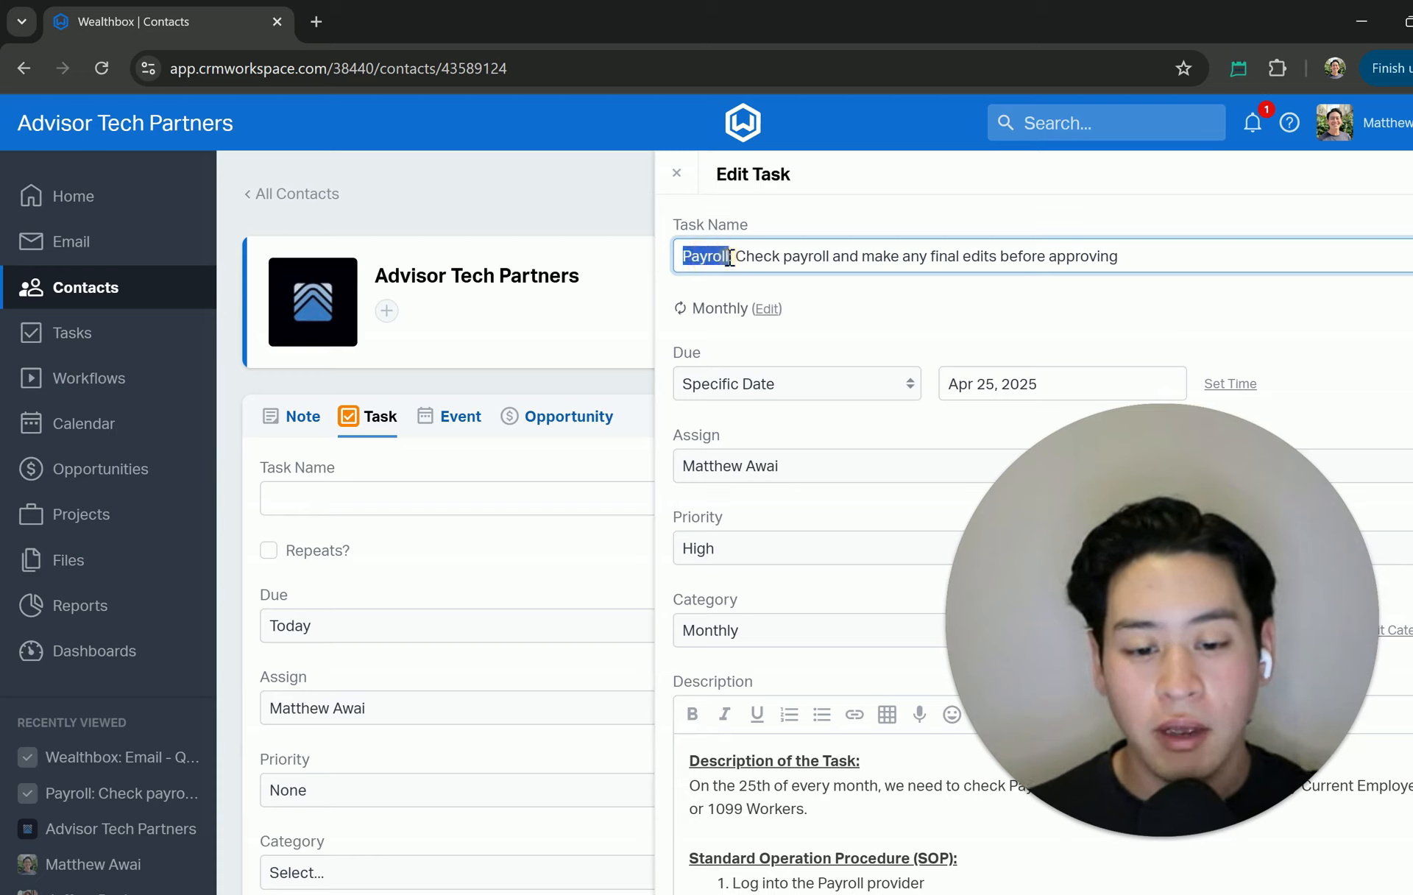
pyautogui.click(736, 257)
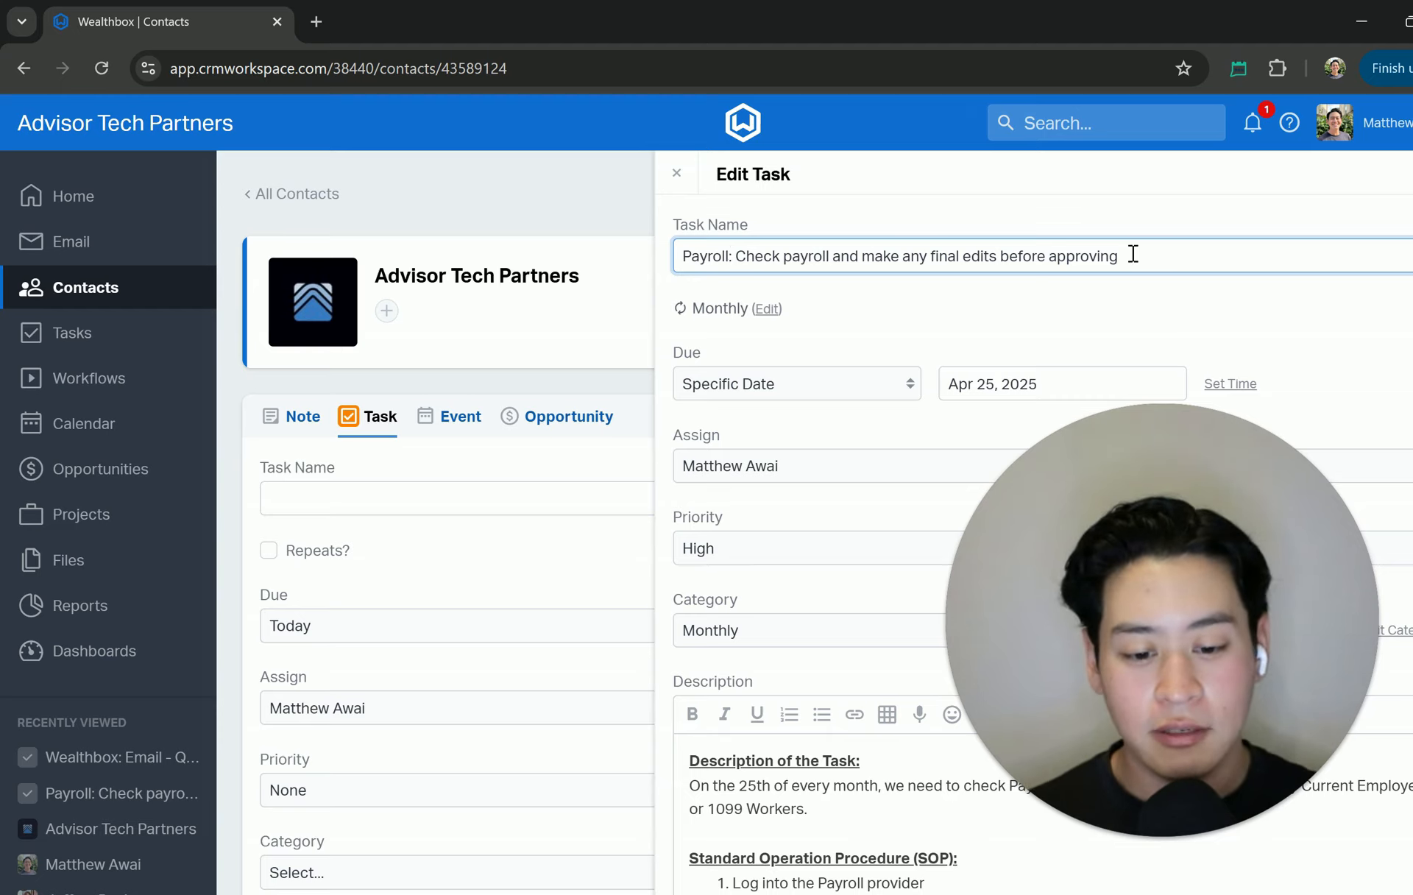
pyautogui.scroll(-2, 959, 347)
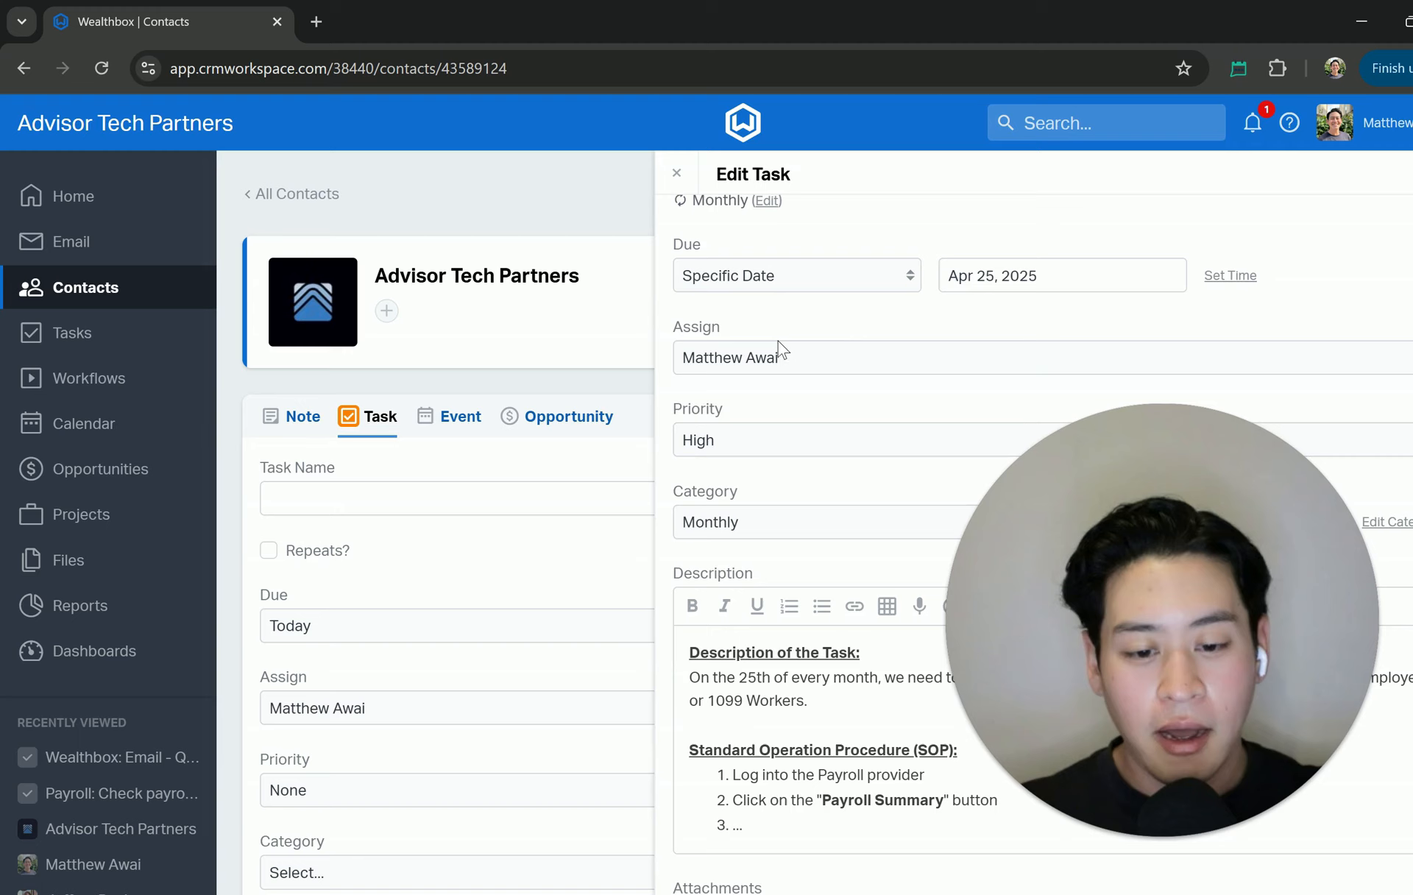
pyautogui.scroll(2, 794, 350)
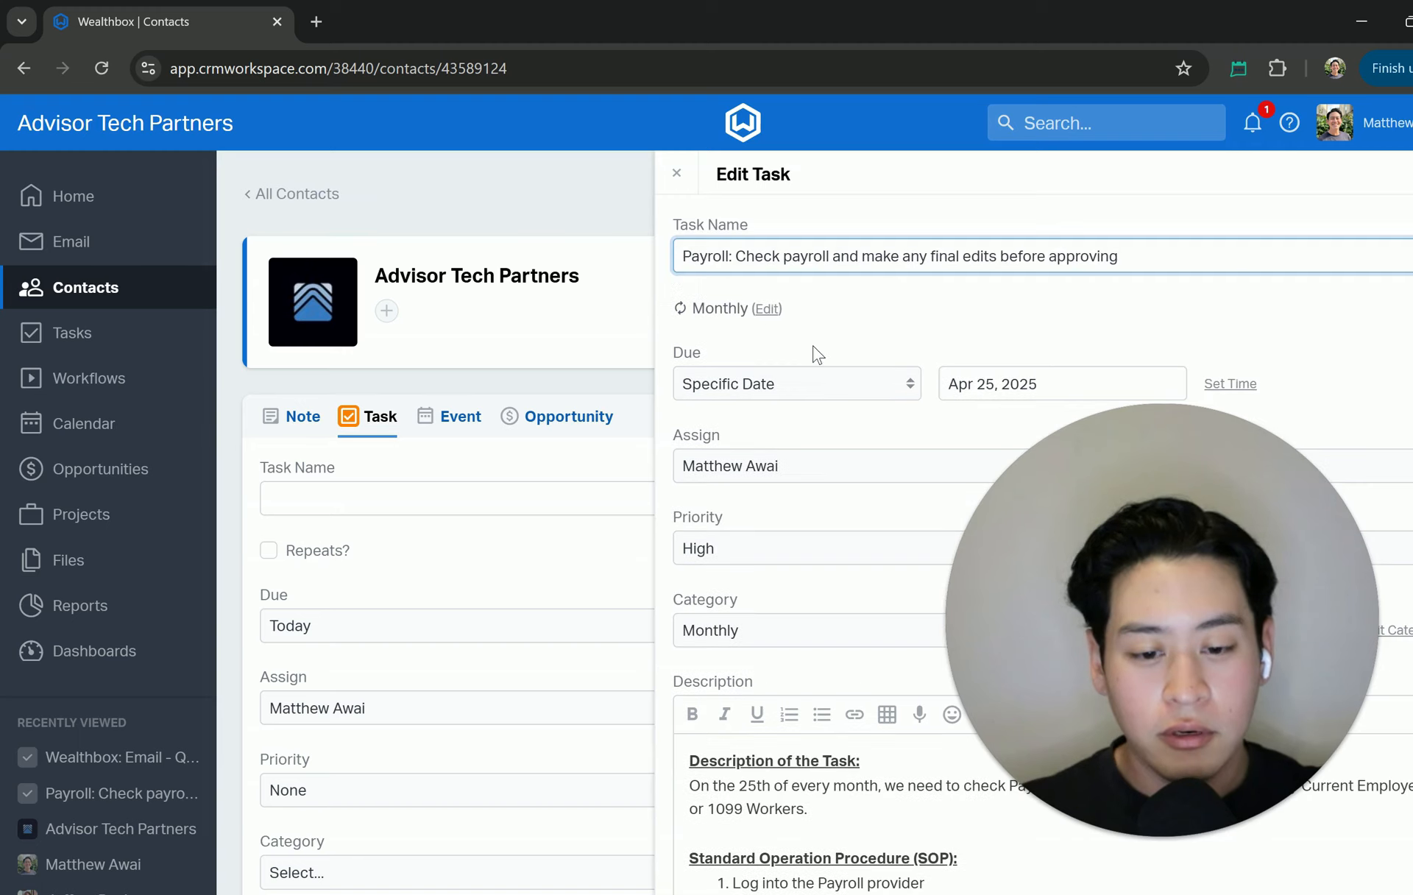
# Open the payroll task's repeat settings and check the start date in its calendar without changing it.
pyautogui.click(767, 309)
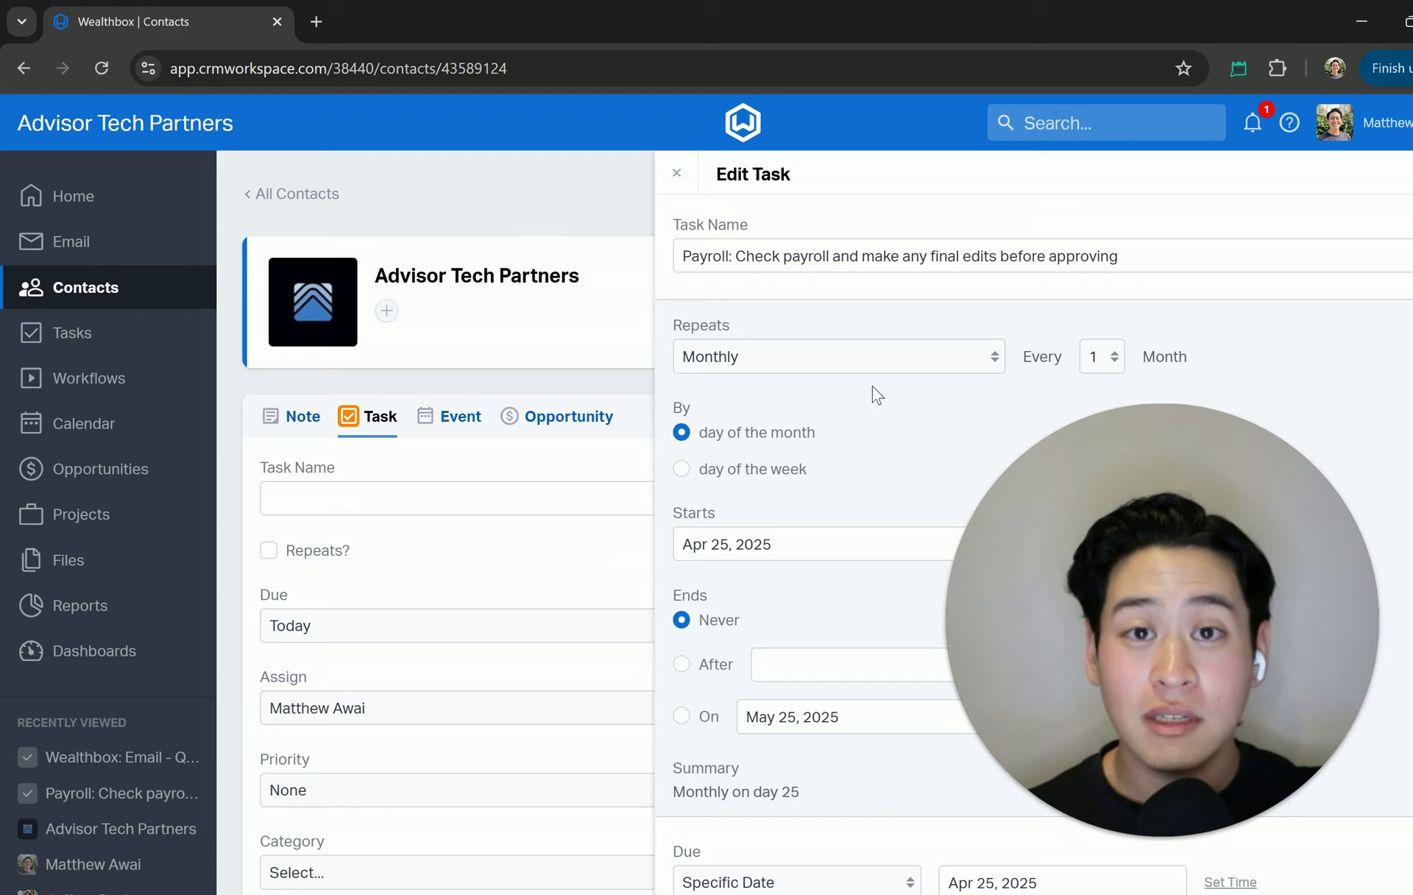
pyautogui.scroll(-2, 839, 371)
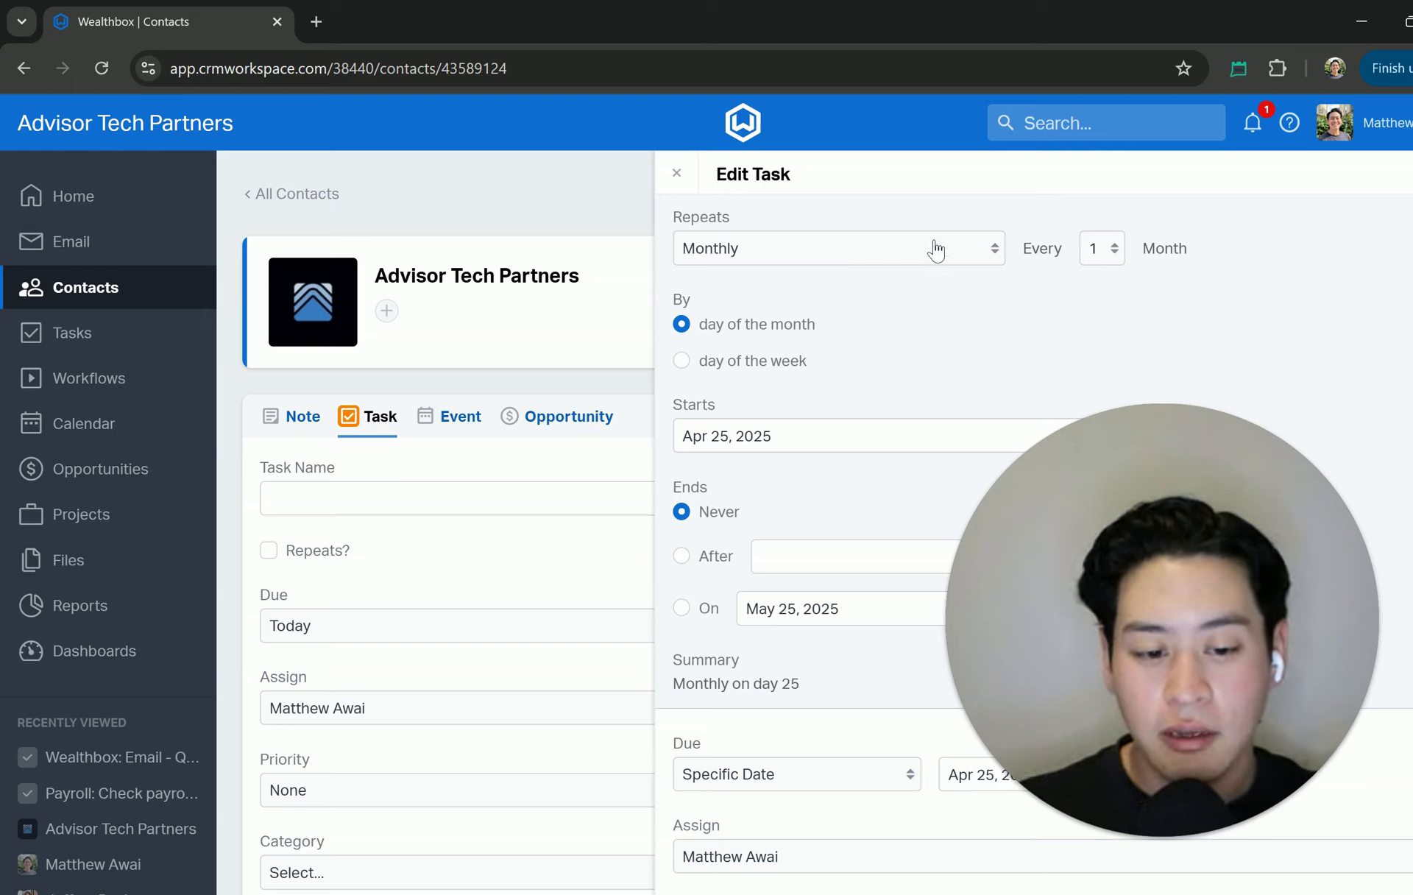
pyautogui.scroll(-1, 952, 365)
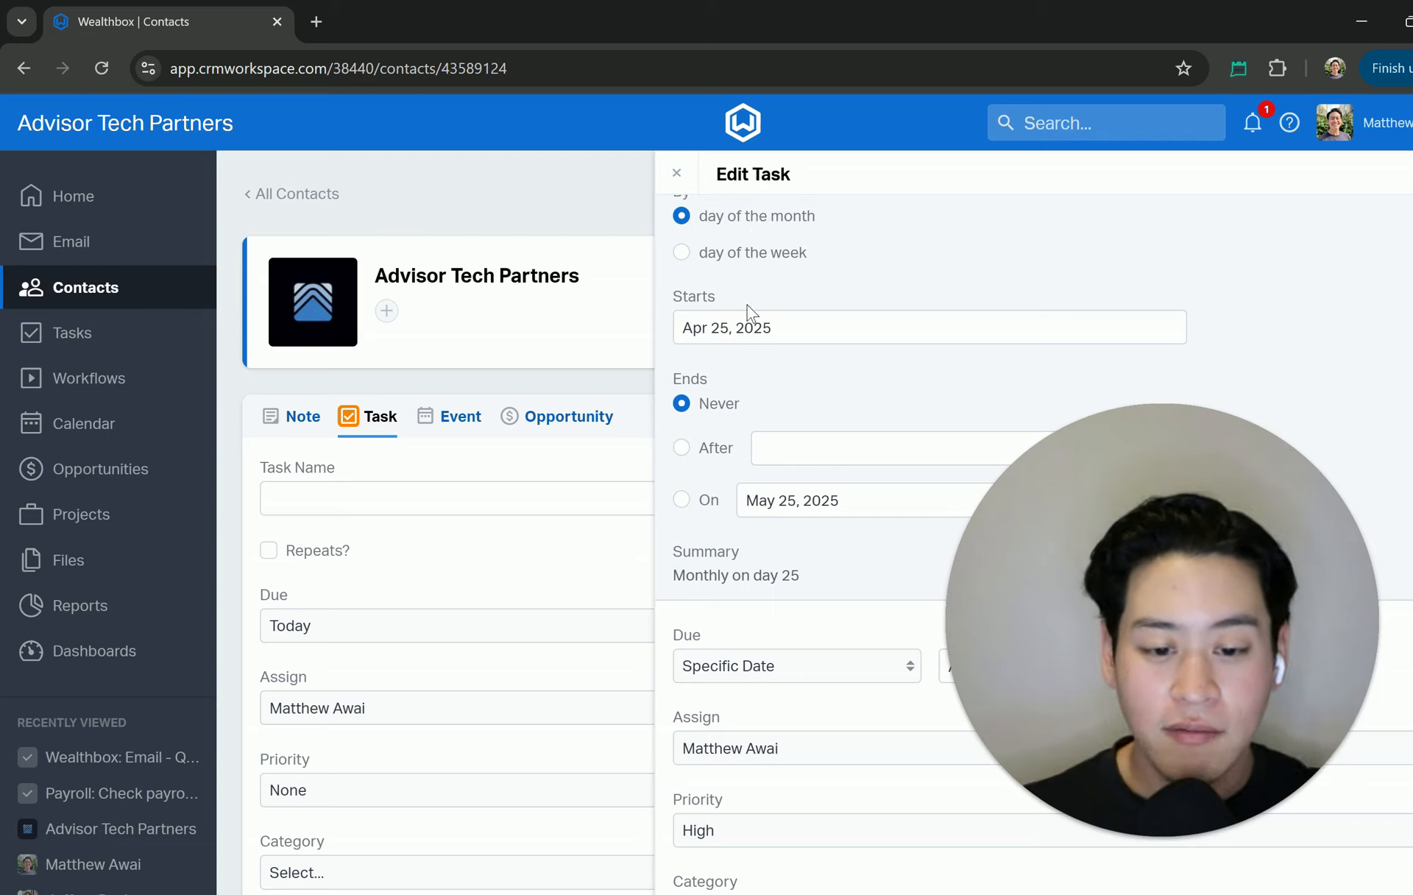
pyautogui.click(797, 324)
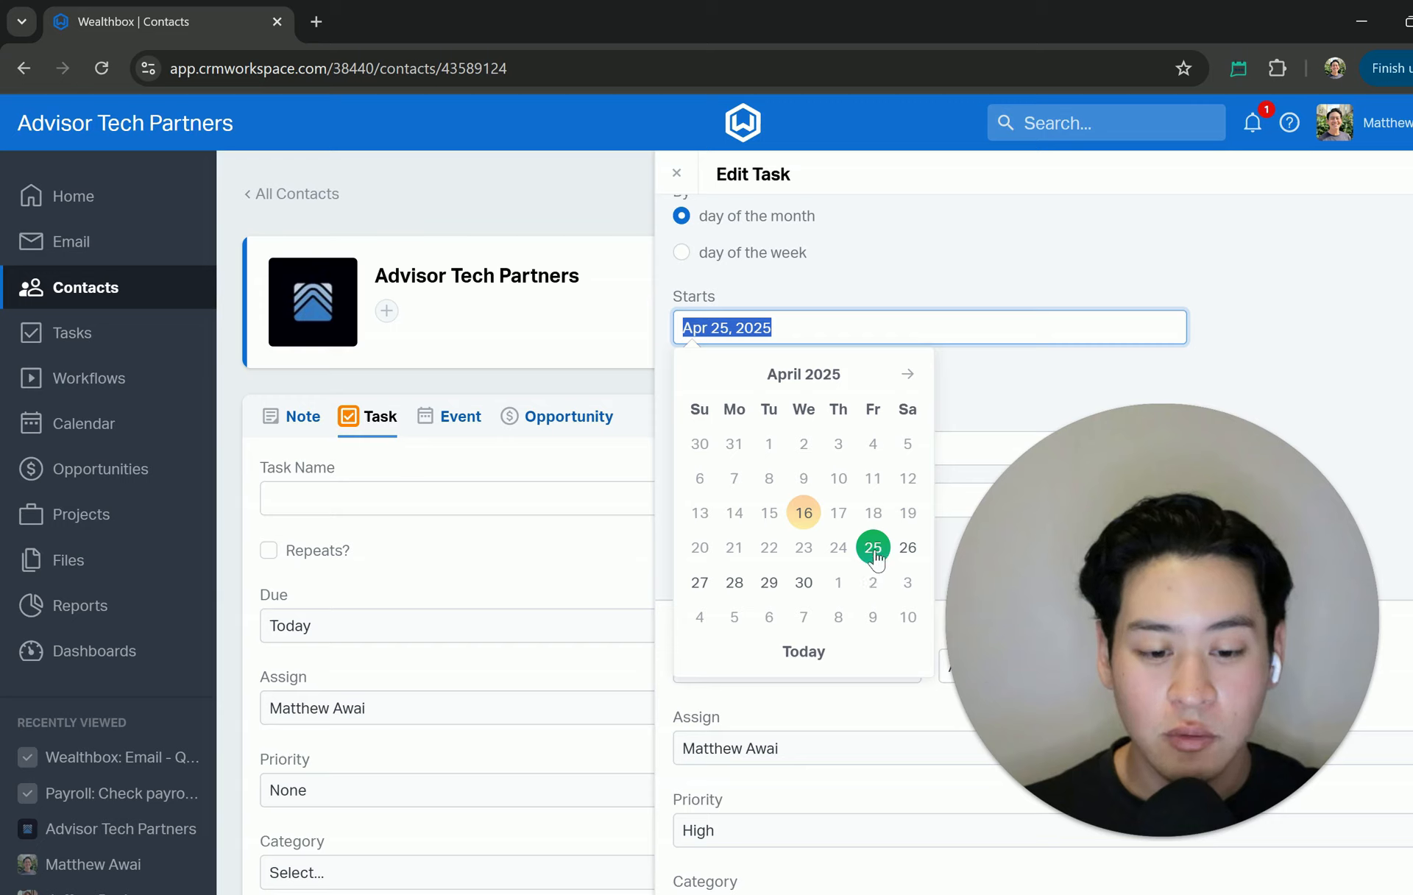
pyautogui.click(851, 259)
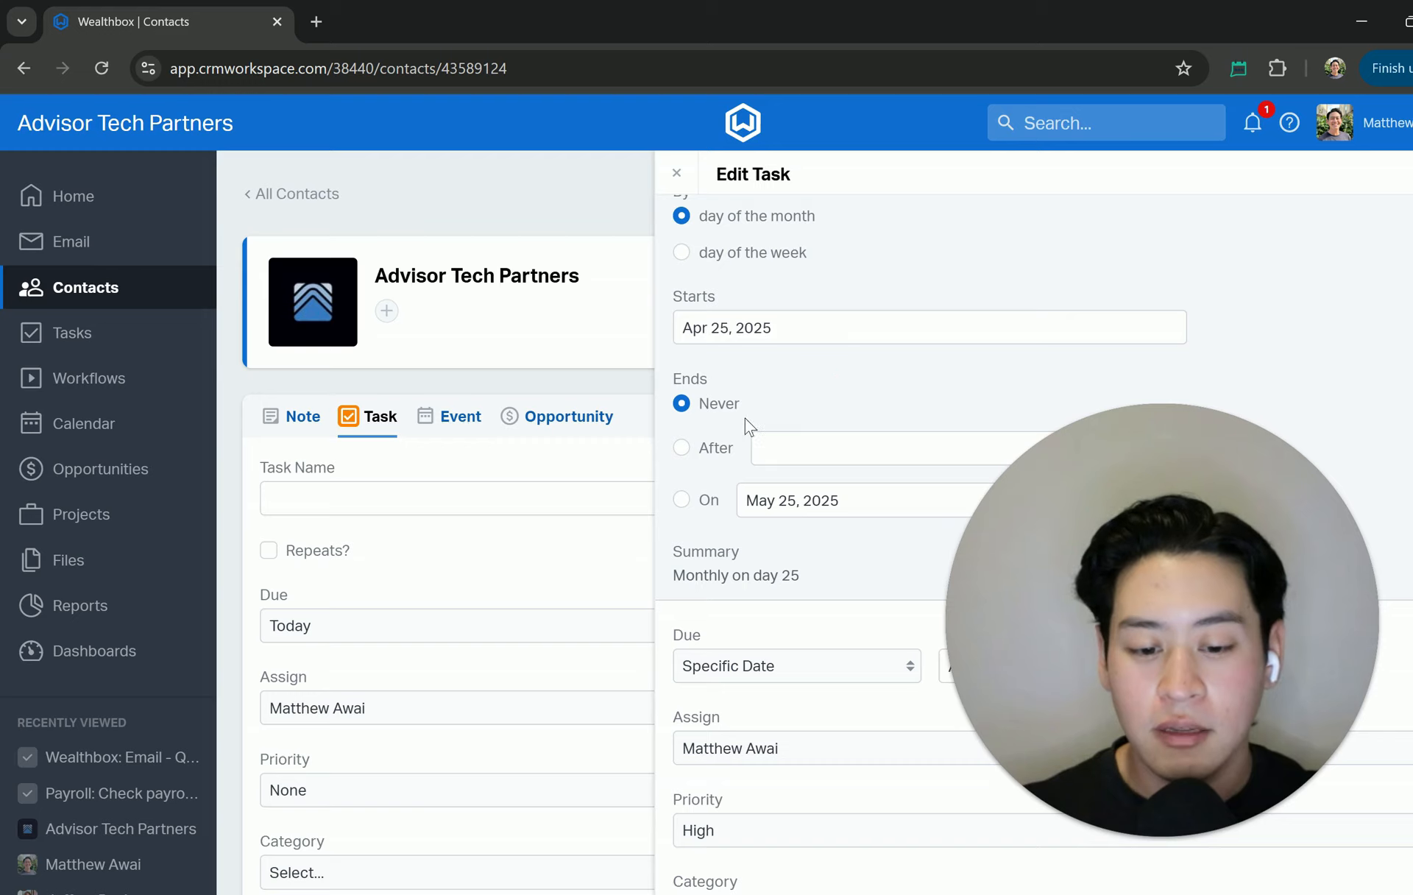
# Review the repeat schedule's end options and summary, along with the task's due date.
pyautogui.scroll(-2, 776, 507)
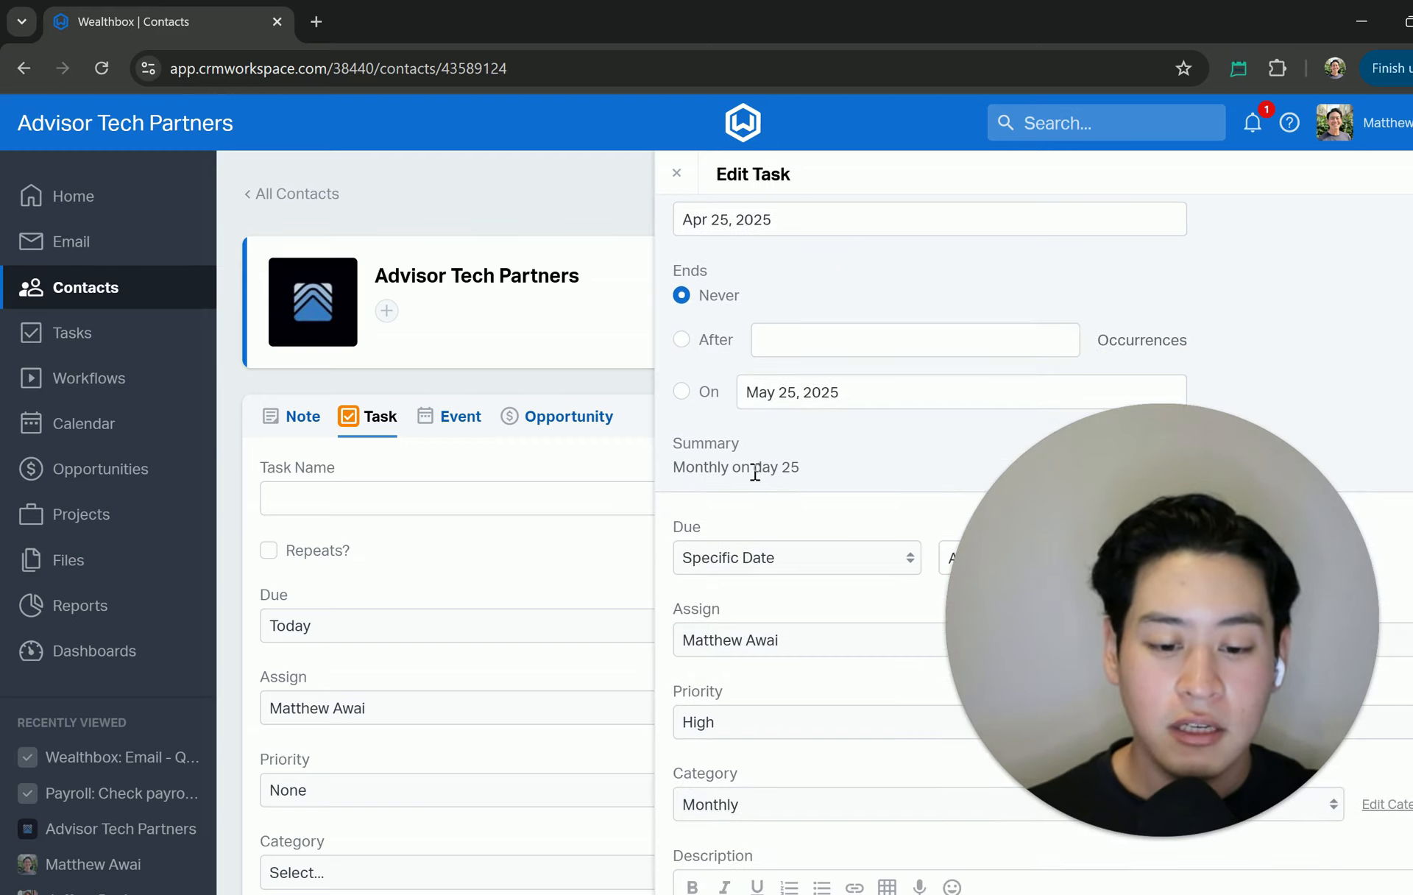
pyautogui.tripleClick(744, 471)
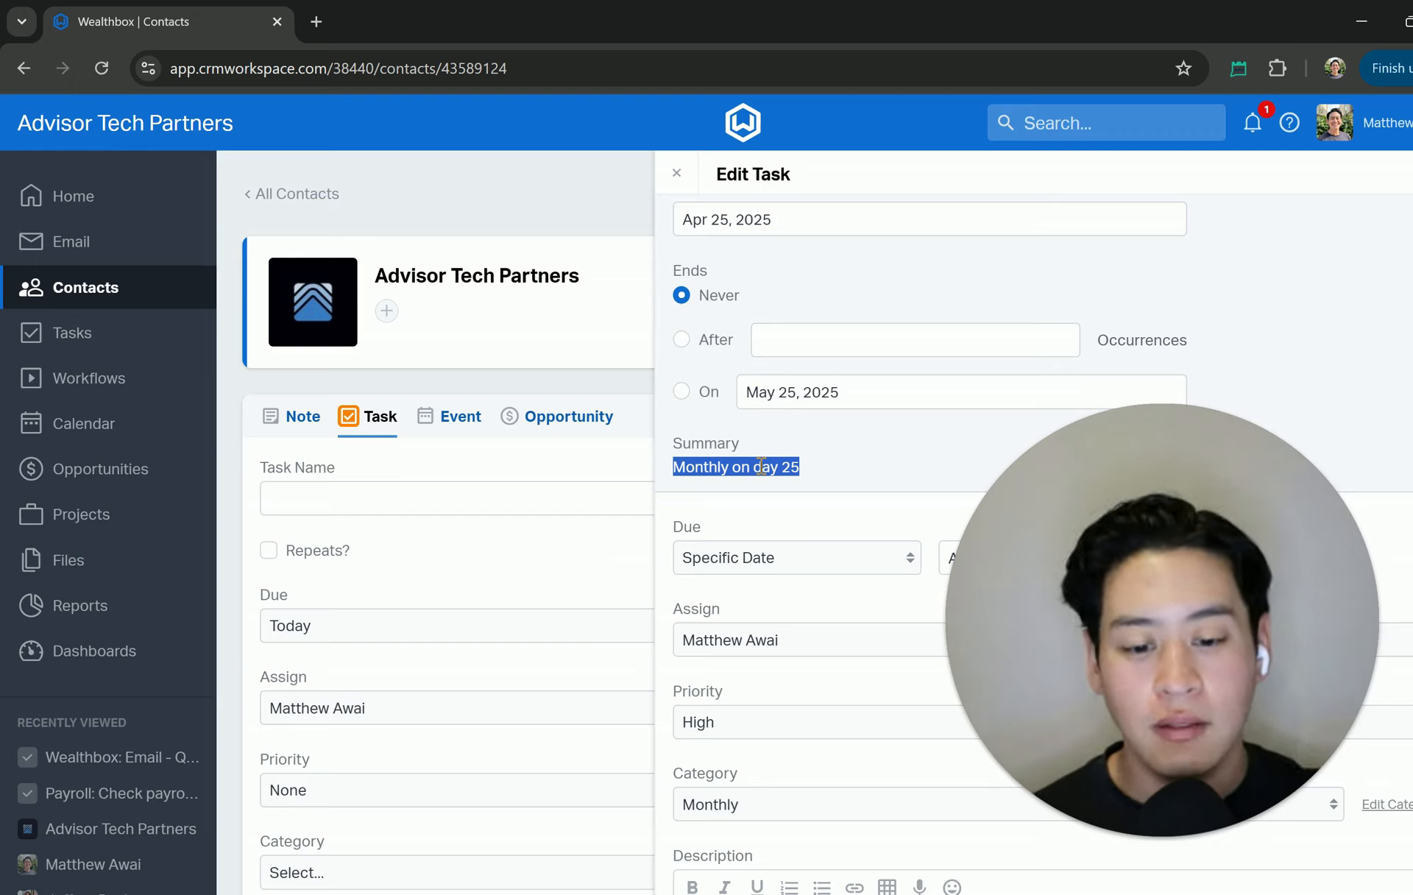
pyautogui.scroll(-1, 762, 467)
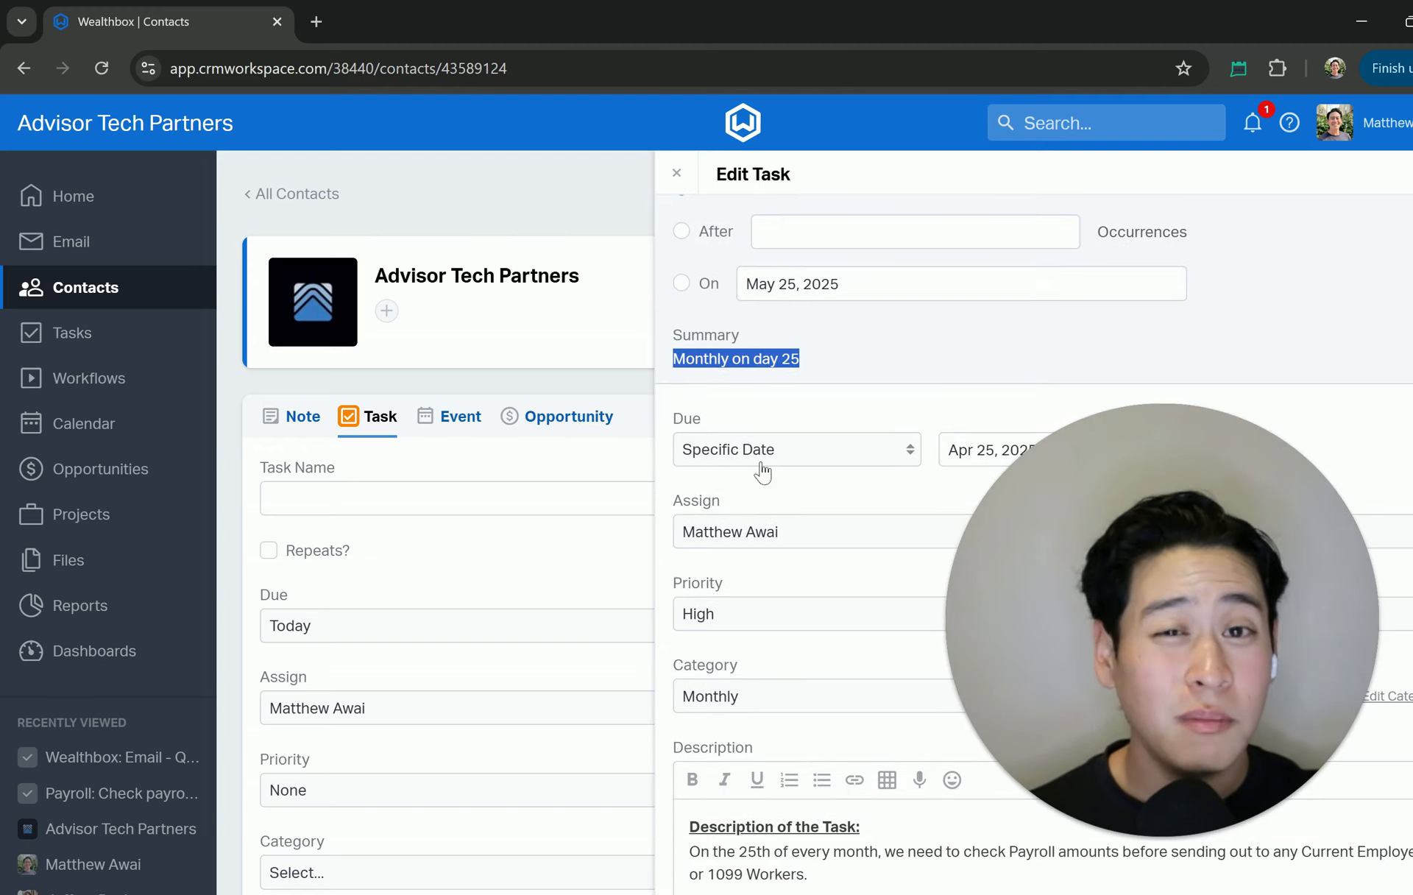
pyautogui.scroll(1, 762, 471)
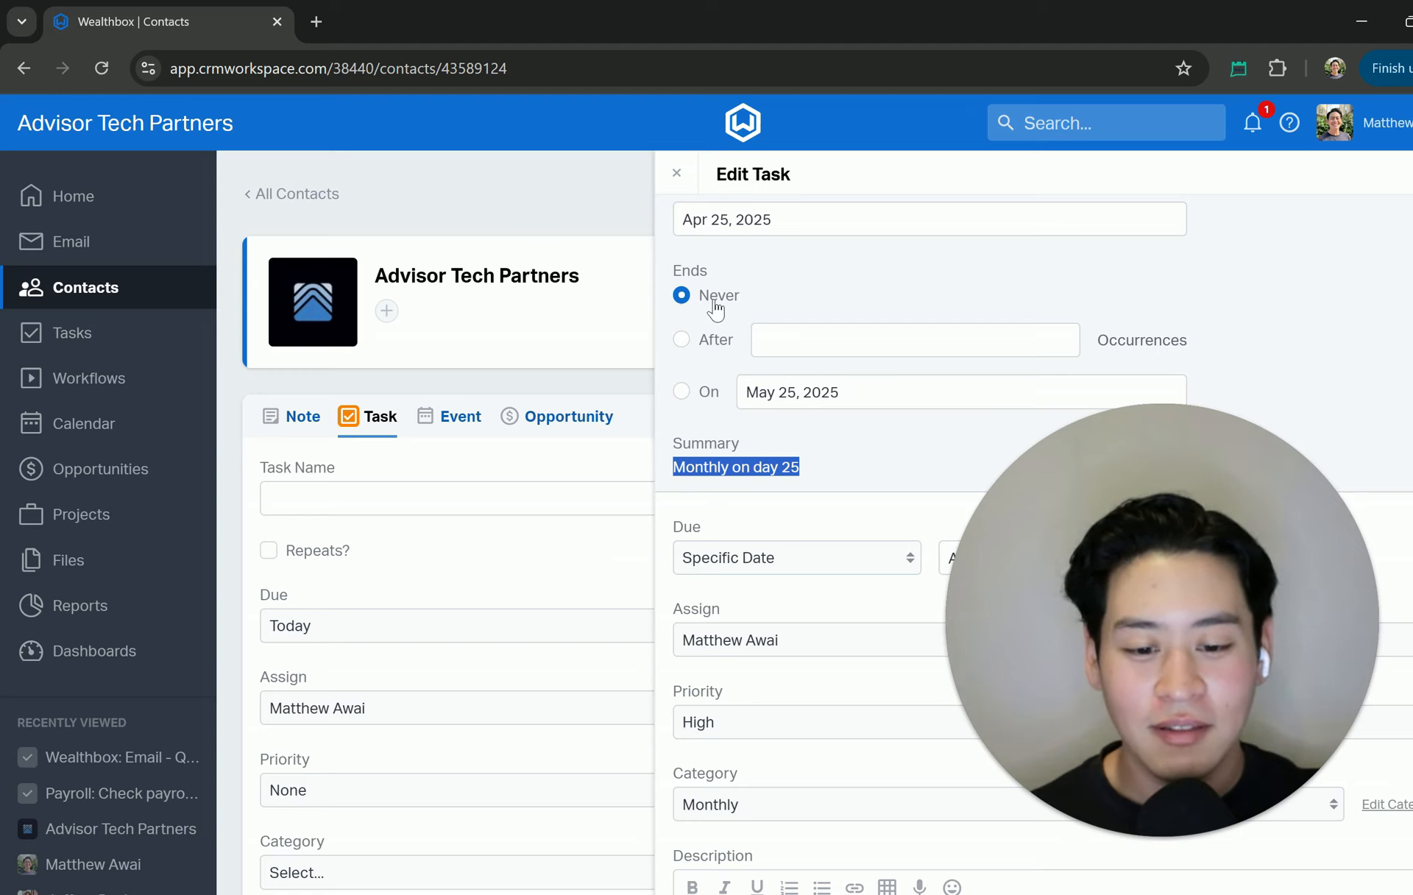
pyautogui.scroll(-1, 771, 376)
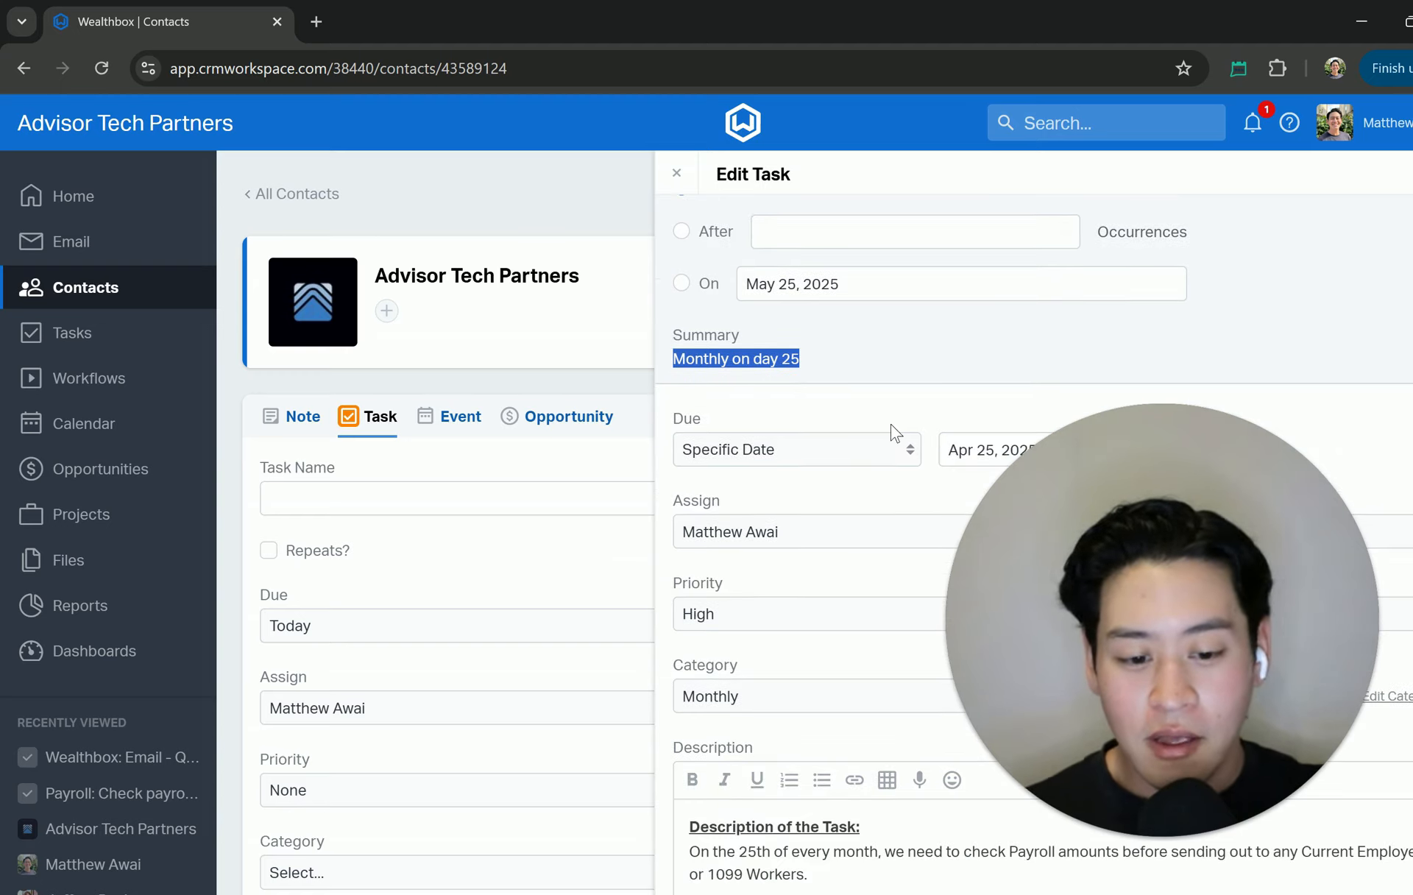
pyautogui.scroll(-1, 887, 423)
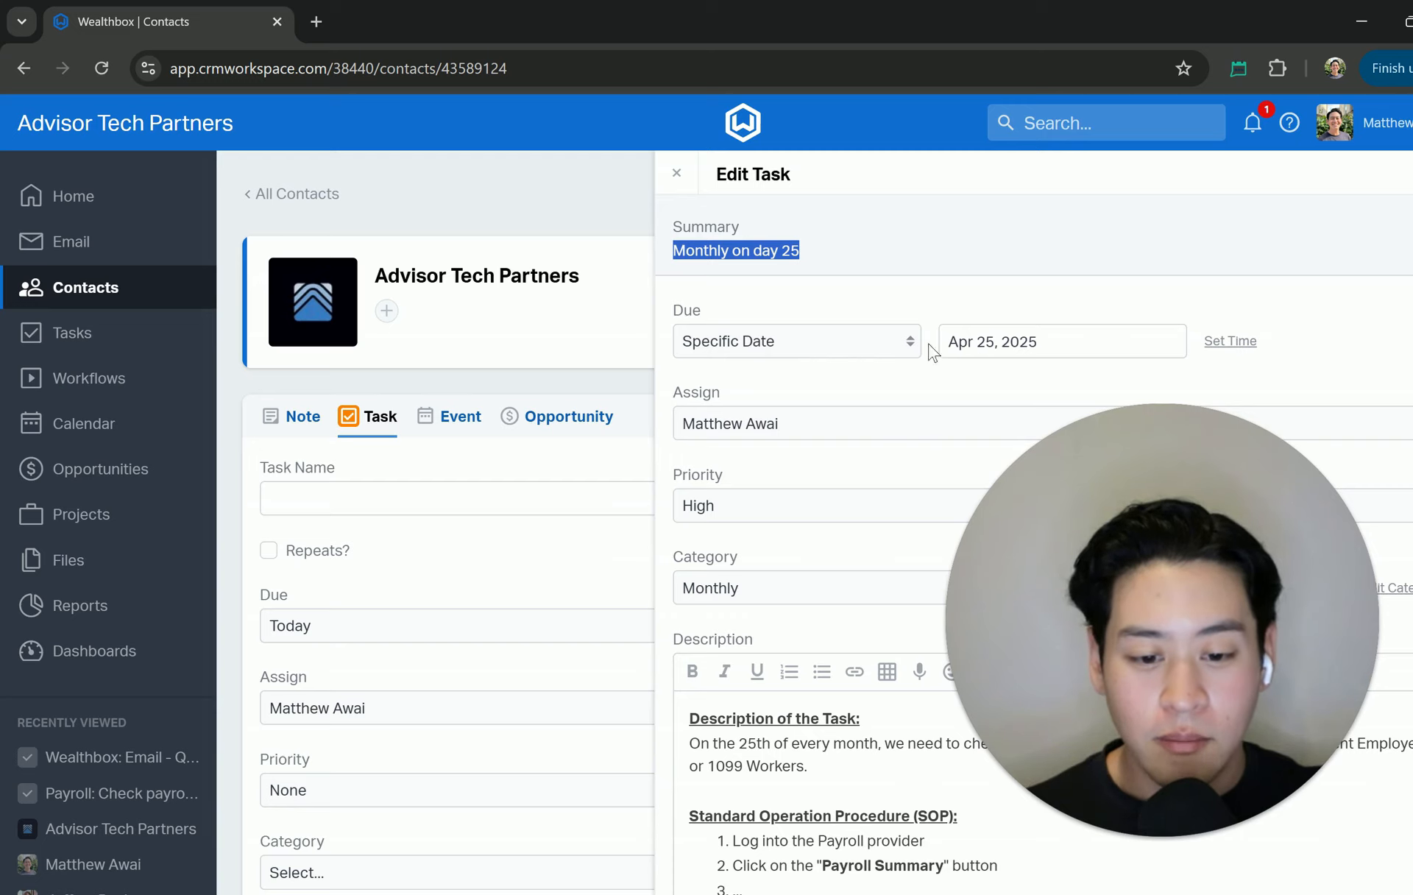
pyautogui.scroll(-1, 905, 419)
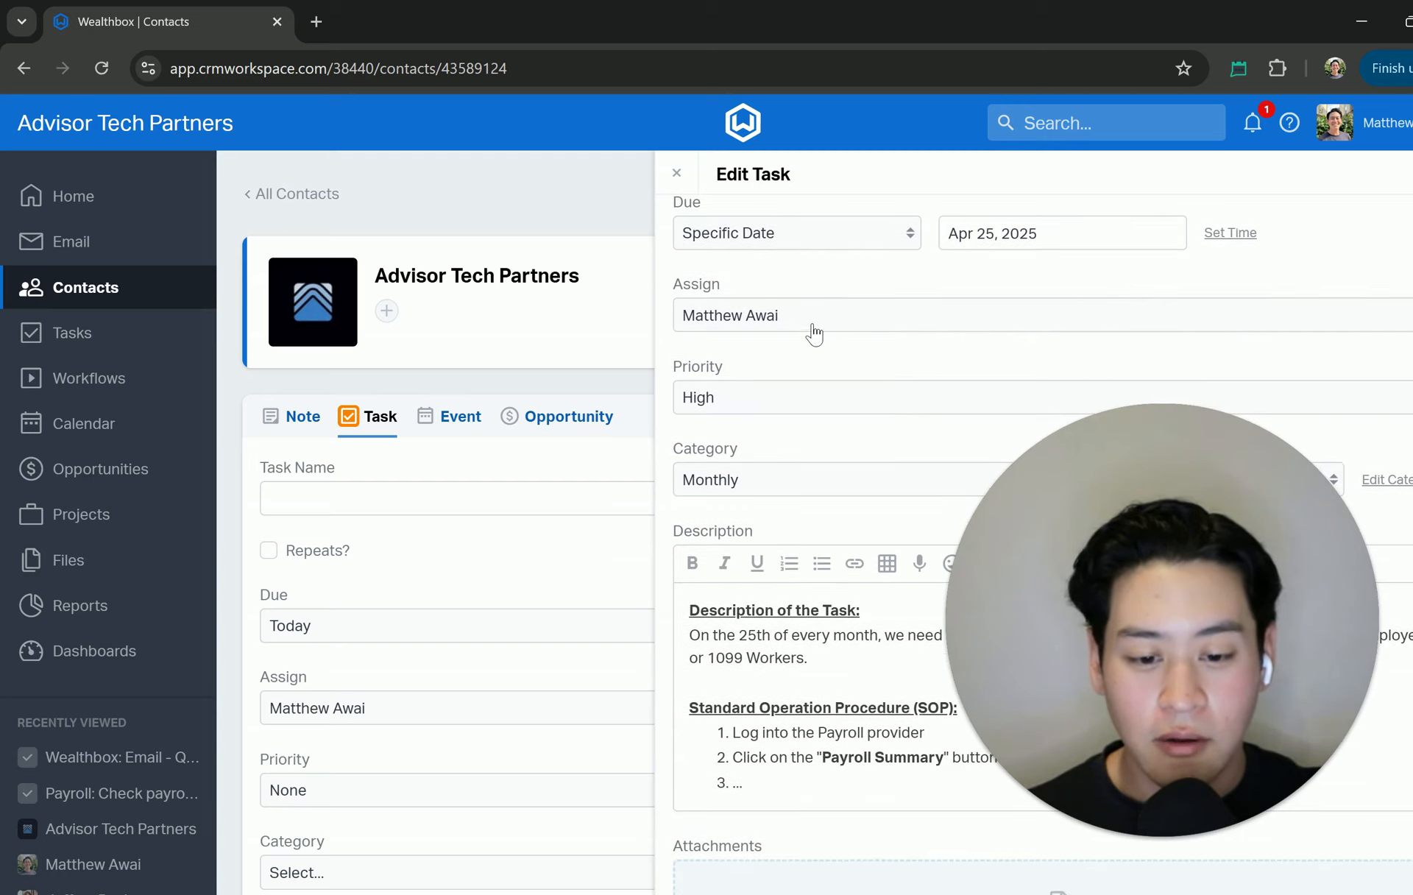
# Check which users and teams the payroll task can be assigned to, and choose Monthly as its category.
pyautogui.click(813, 324)
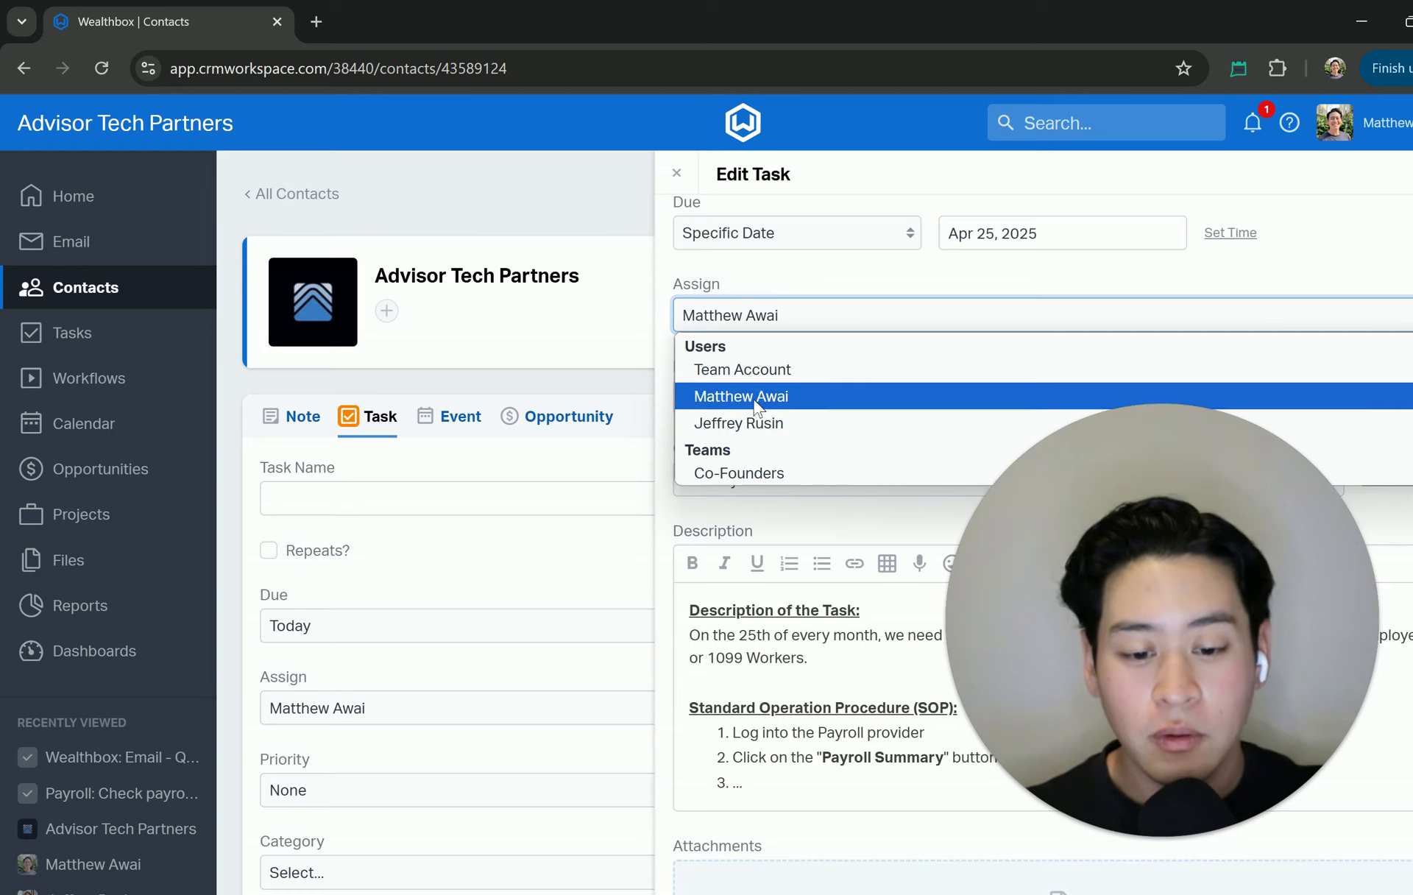
pyautogui.click(742, 273)
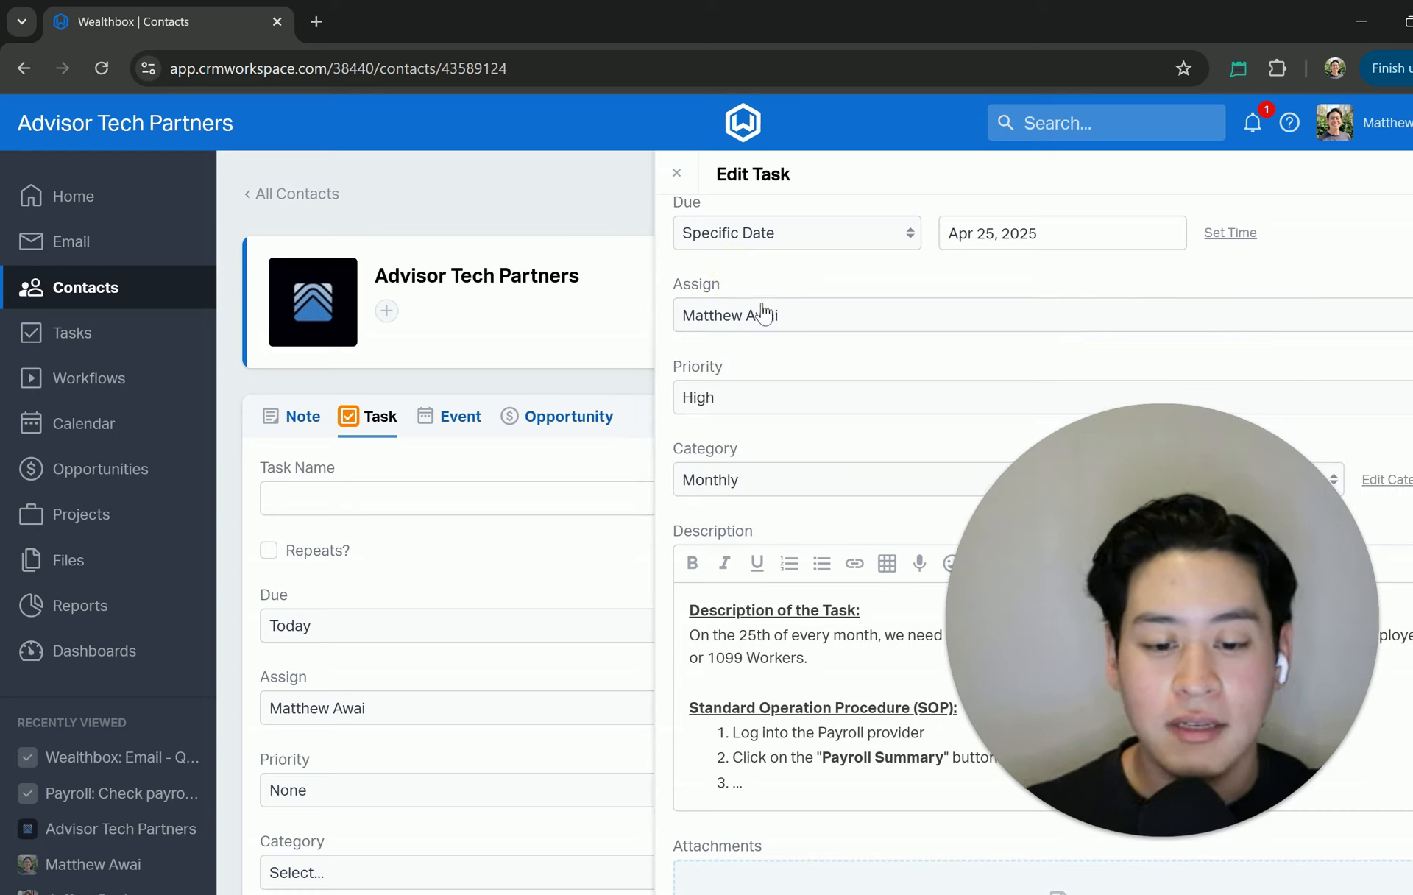
pyautogui.scroll(-2, 705, 410)
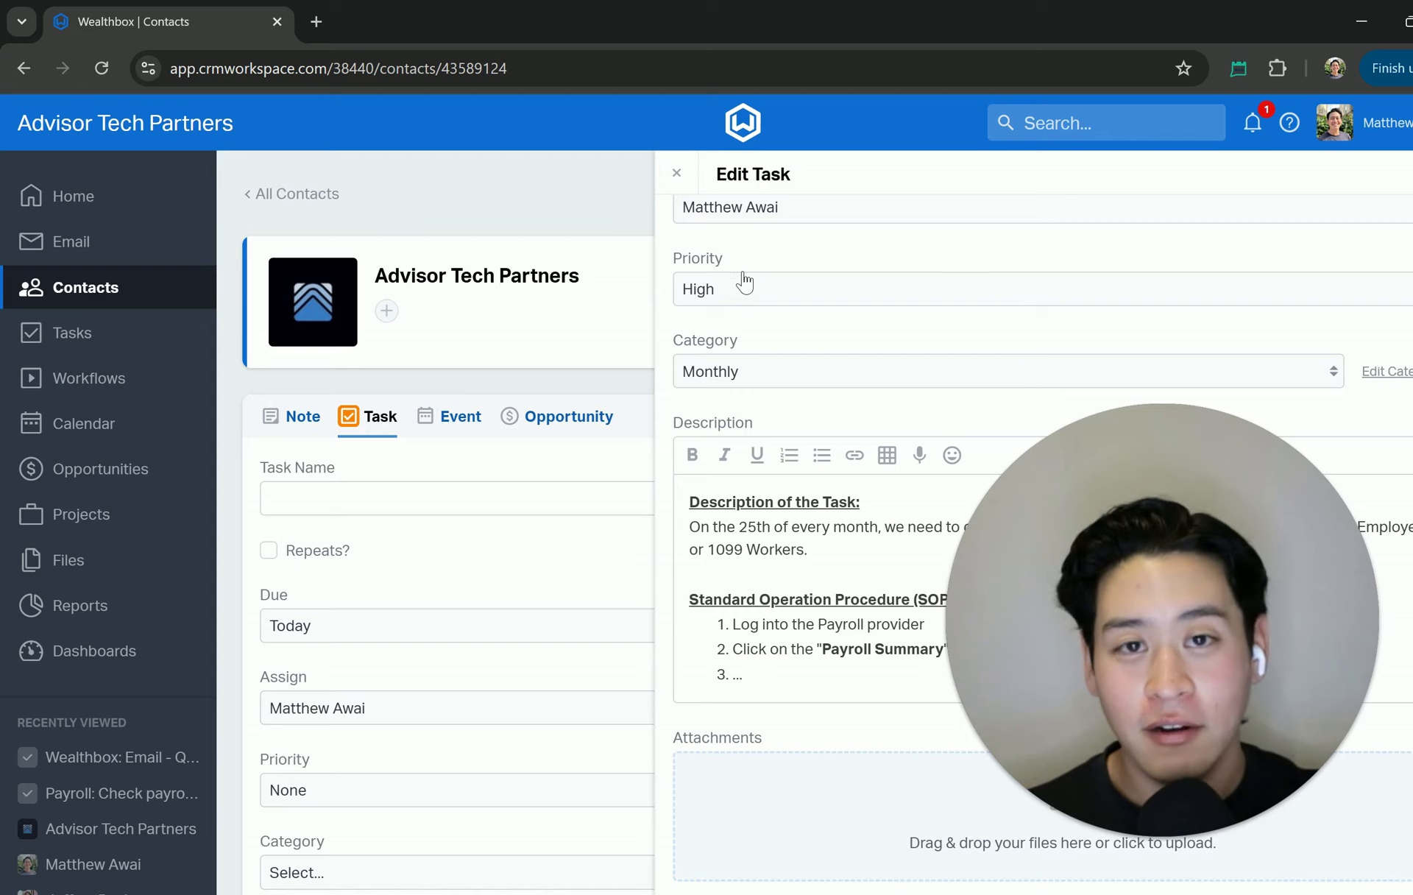
pyautogui.click(750, 375)
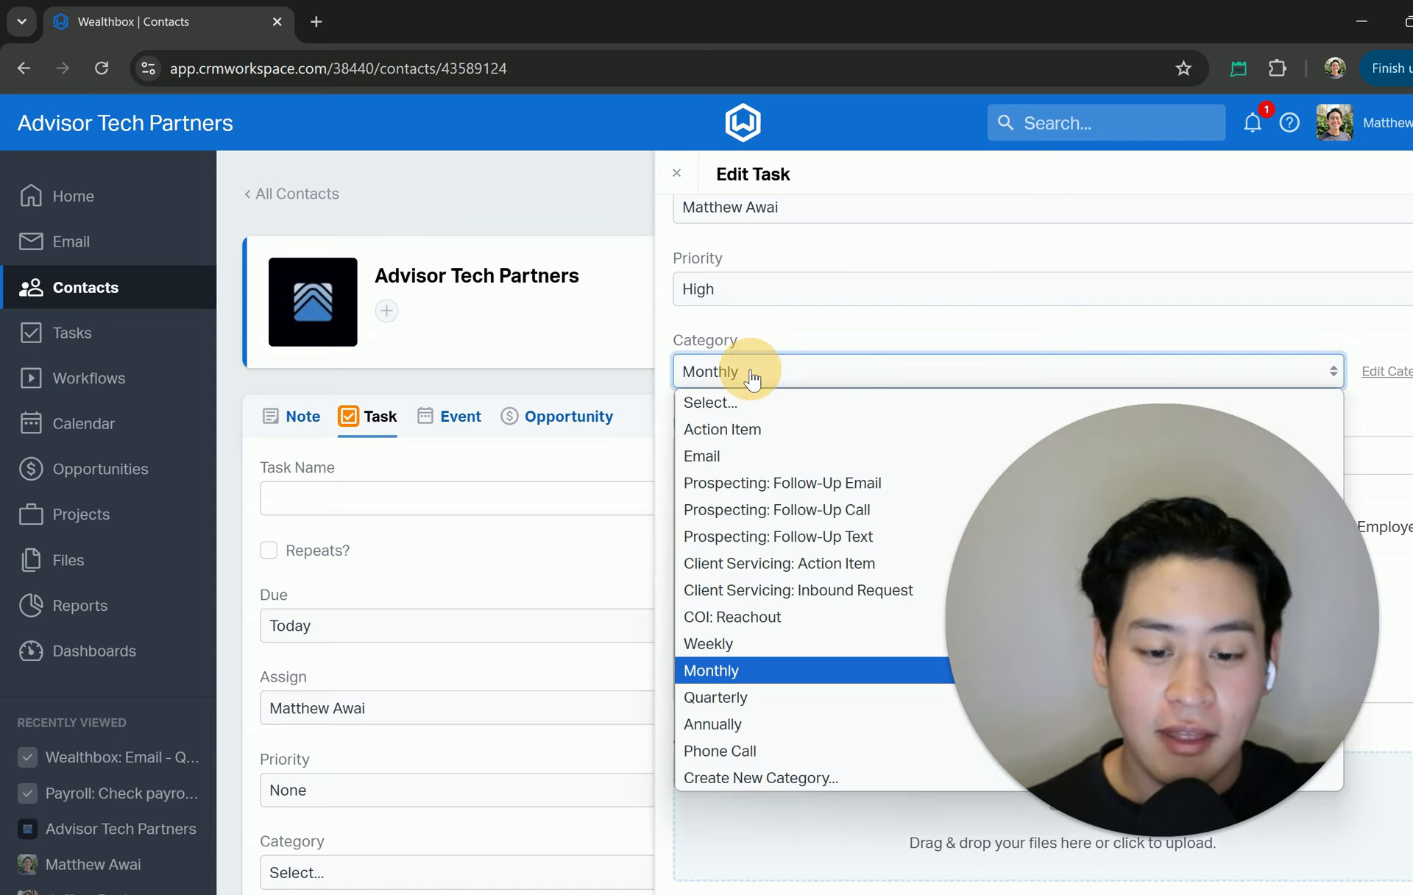
pyautogui.click(736, 671)
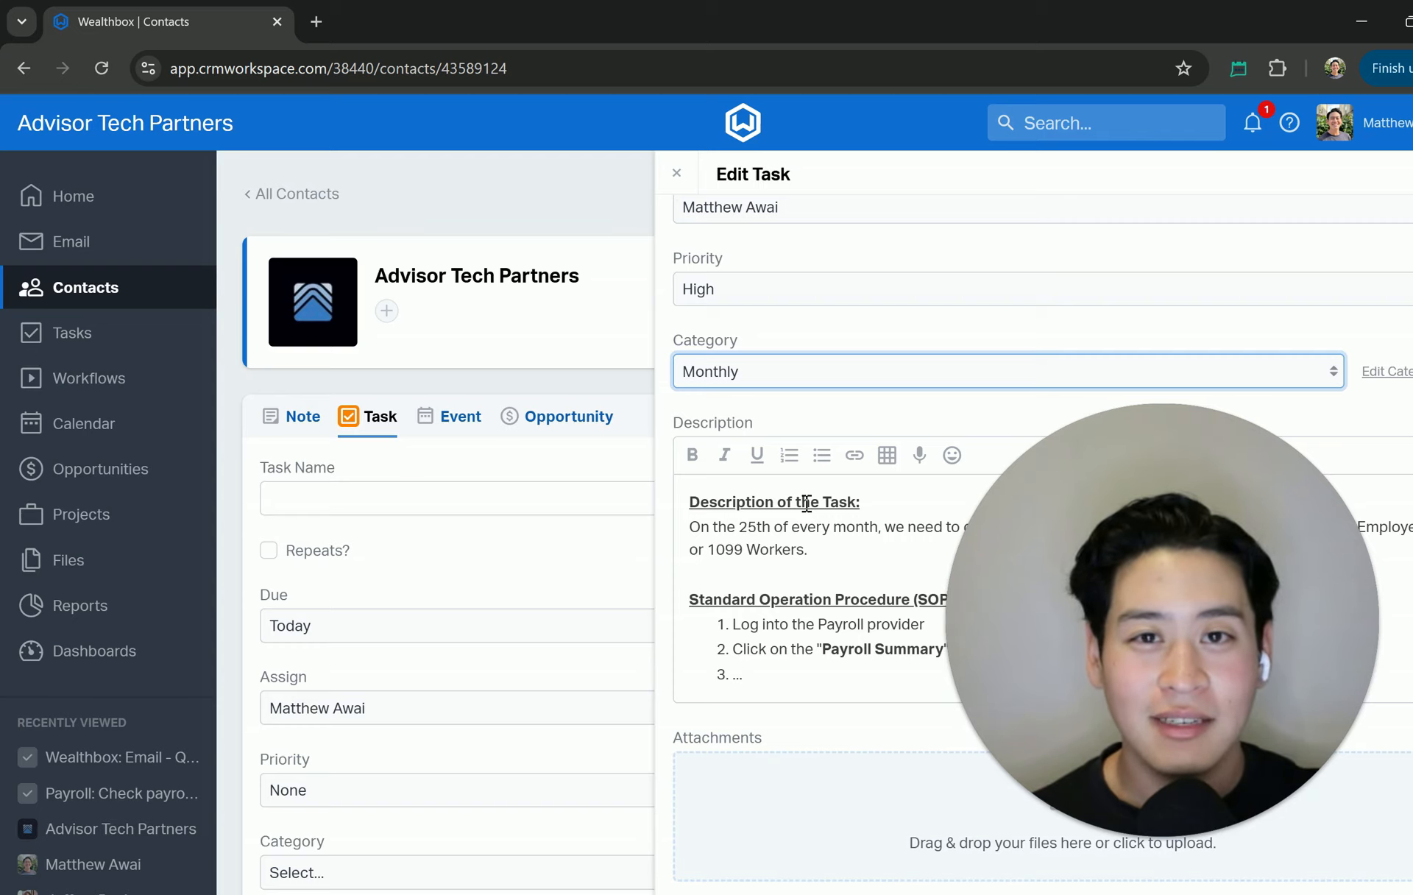
# Review the payroll task's description, its Standard Operation Procedure steps and the attachments area.
pyautogui.scroll(2, 806, 503)
pyautogui.moveTo(1111, 628); pyautogui.dragTo(267, 658)
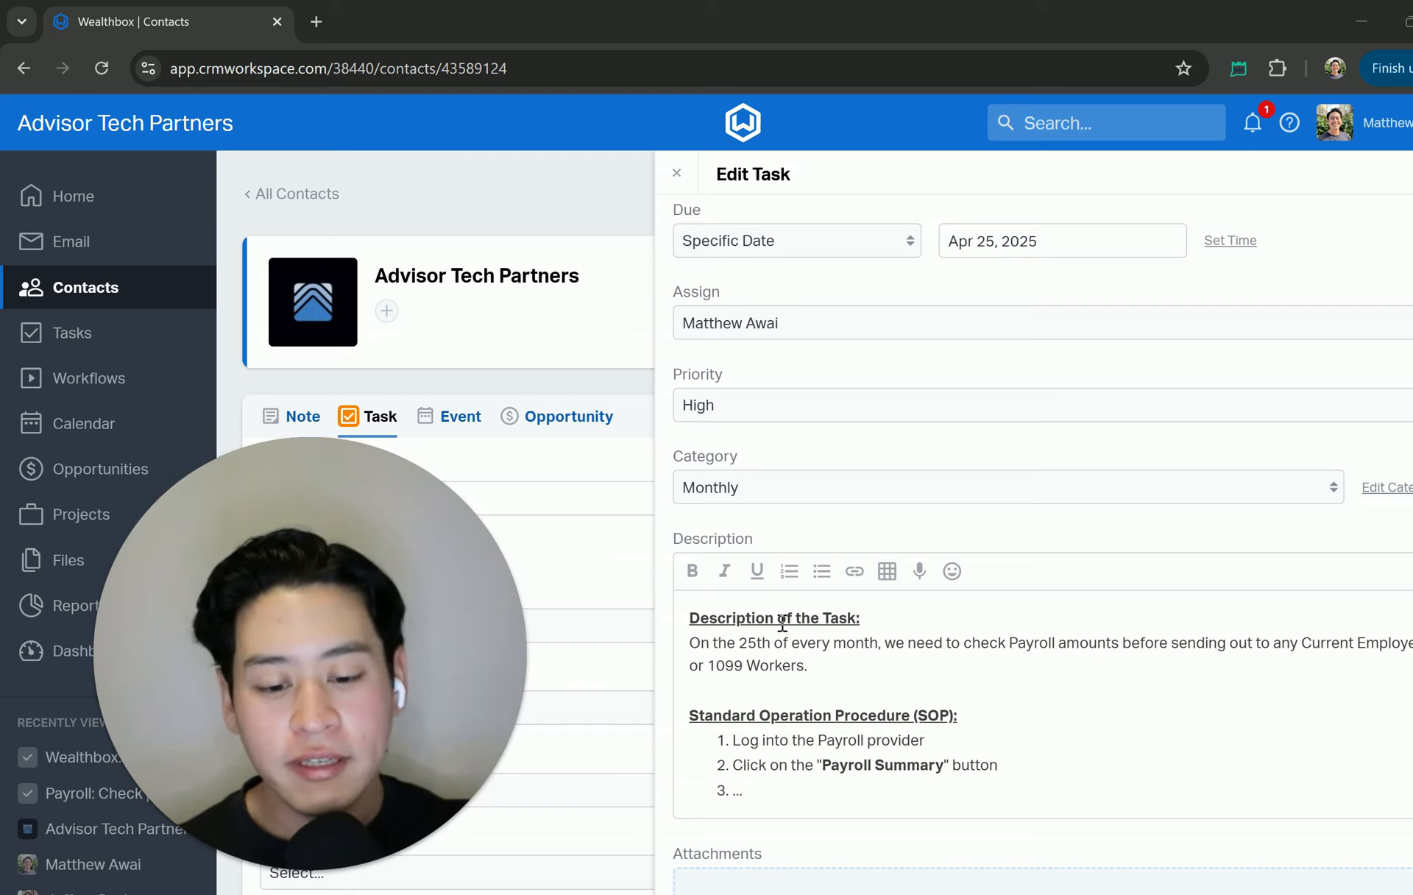
pyautogui.scroll(-2, 782, 624)
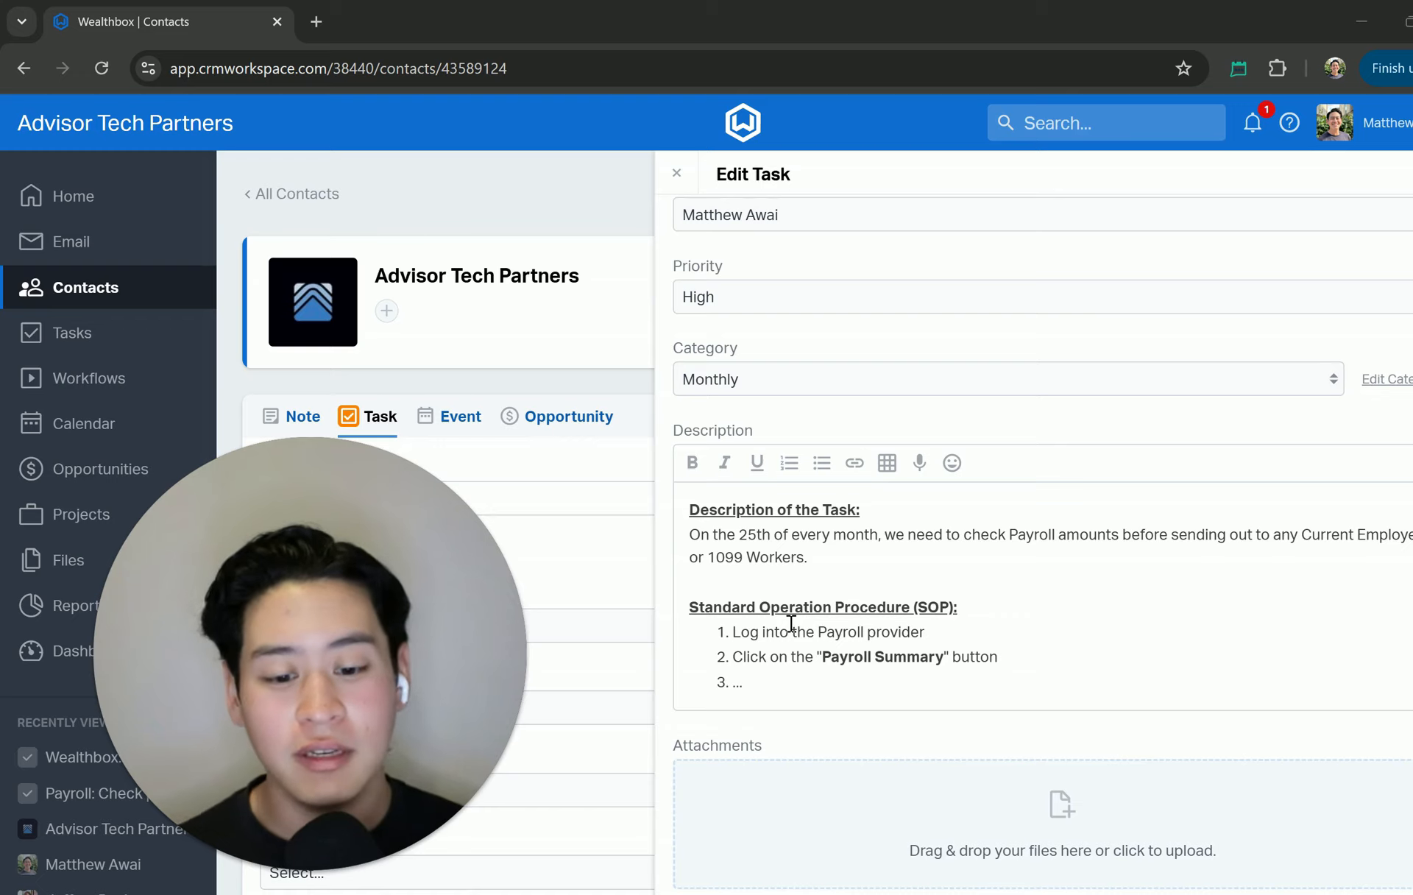
# Add the sentence "Check in the server to see any bills that have accrued for the past month." to the end of the payroll task's description paragraph.
pyautogui.click(836, 558)
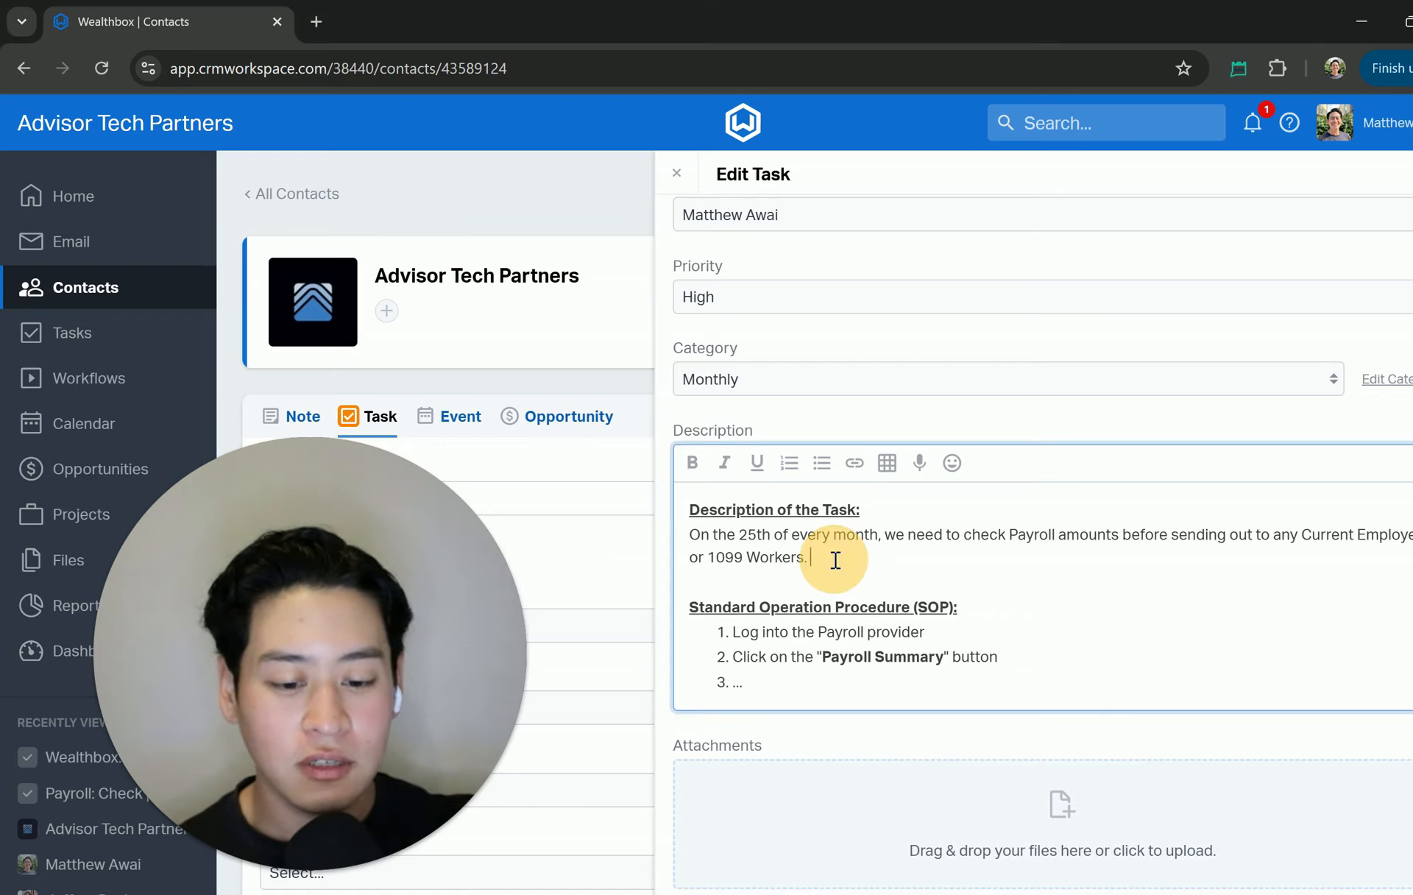
pyautogui.scroll(10, 891, 562)
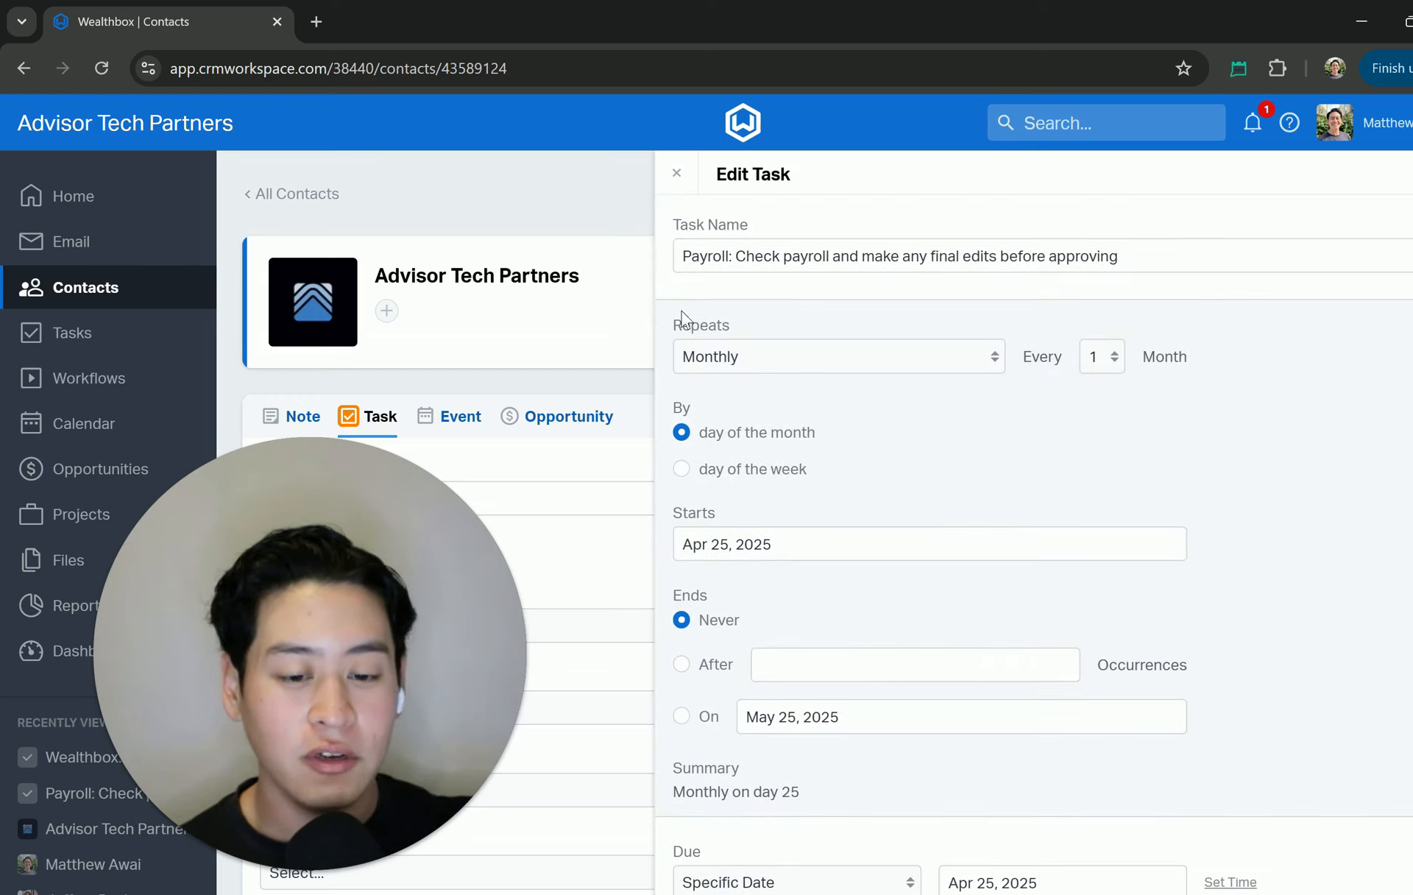
pyautogui.scroll(-5, 926, 448)
pyautogui.scroll(-5, 925, 448)
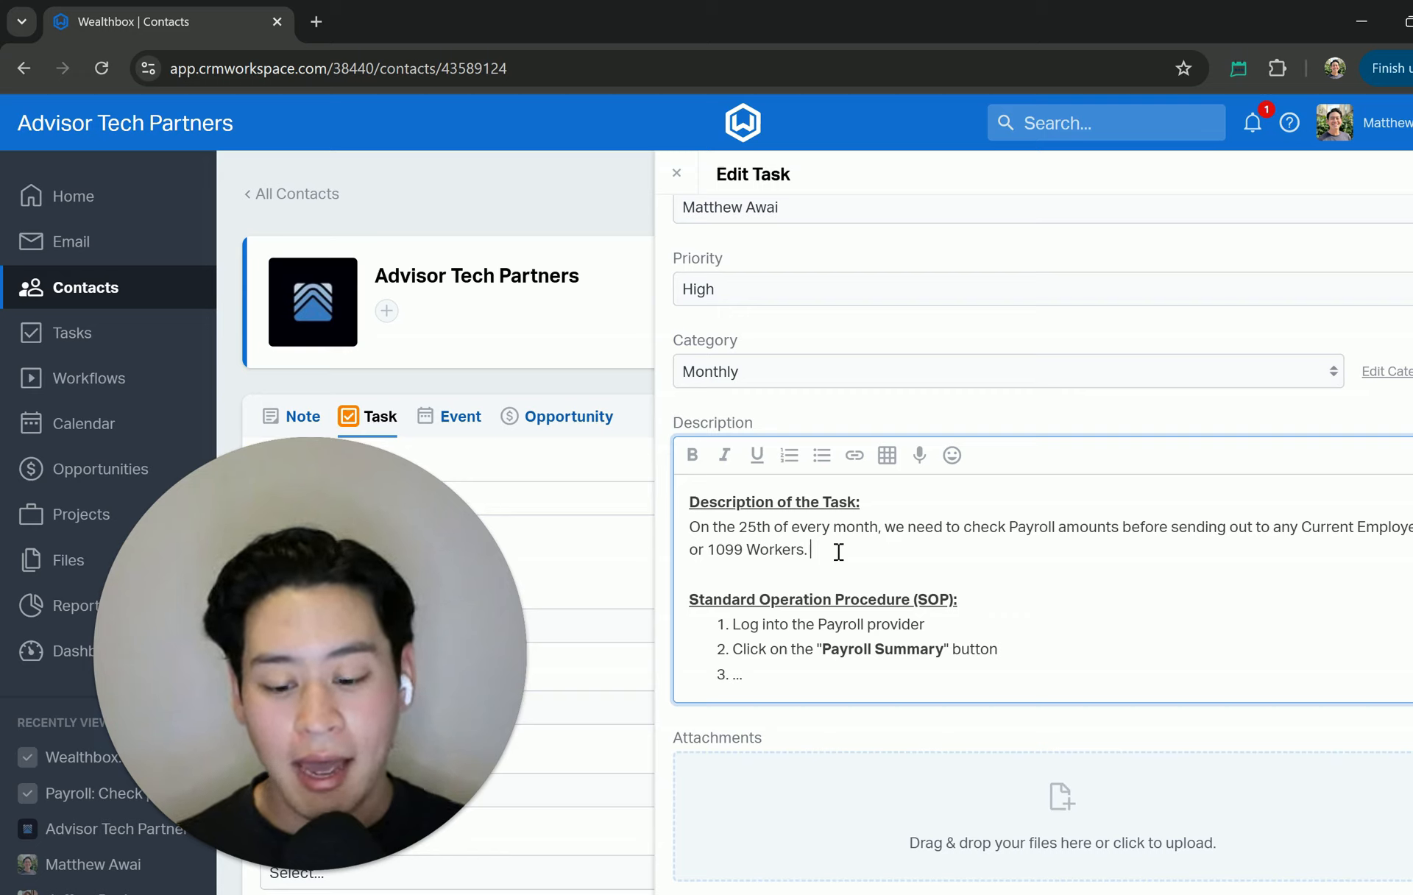
pyautogui.write('Check int')
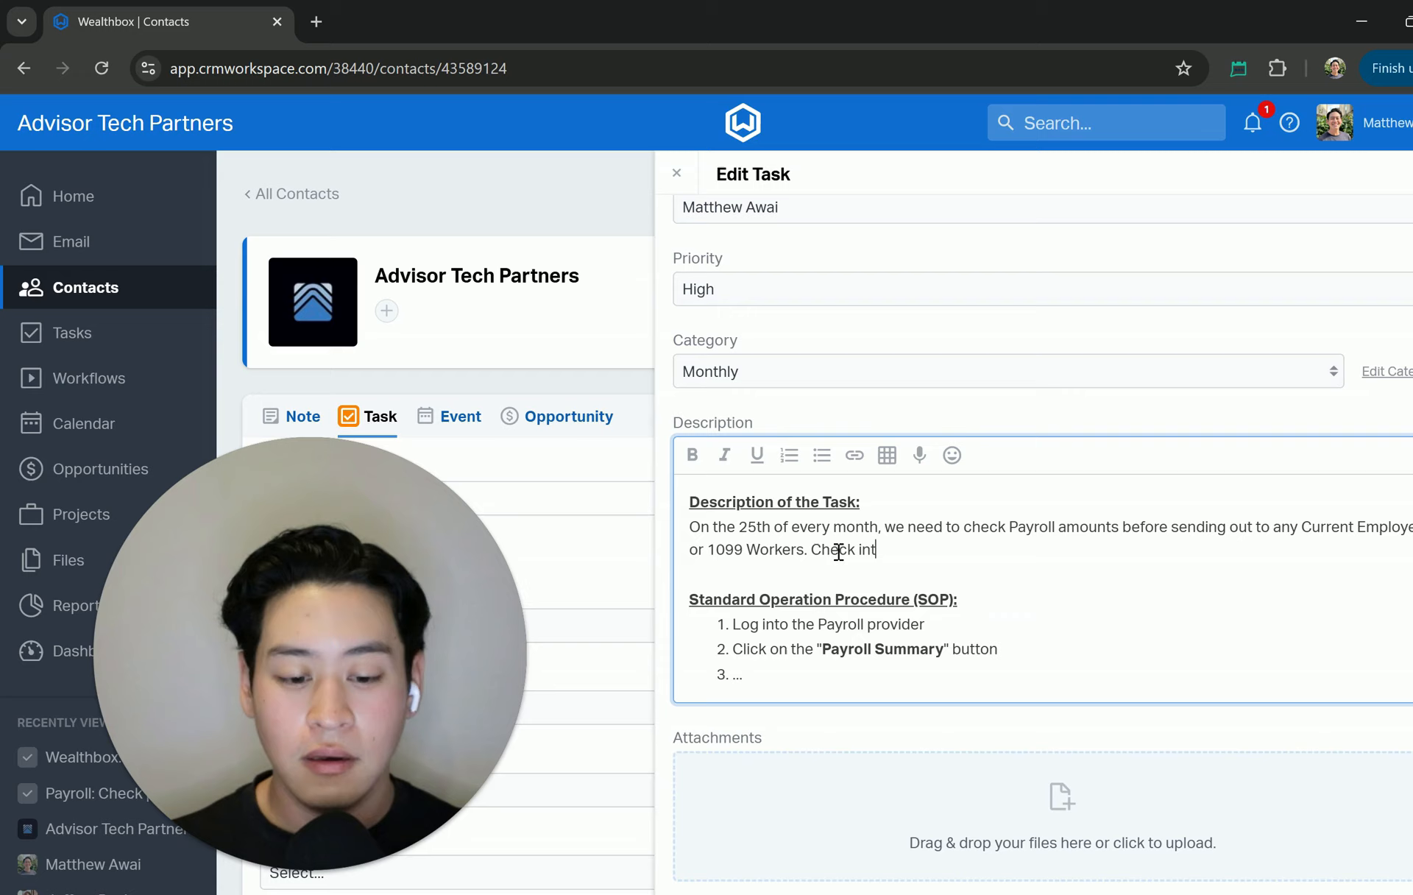
pyautogui.press('BackSpace')
pyautogui.write('the server to')
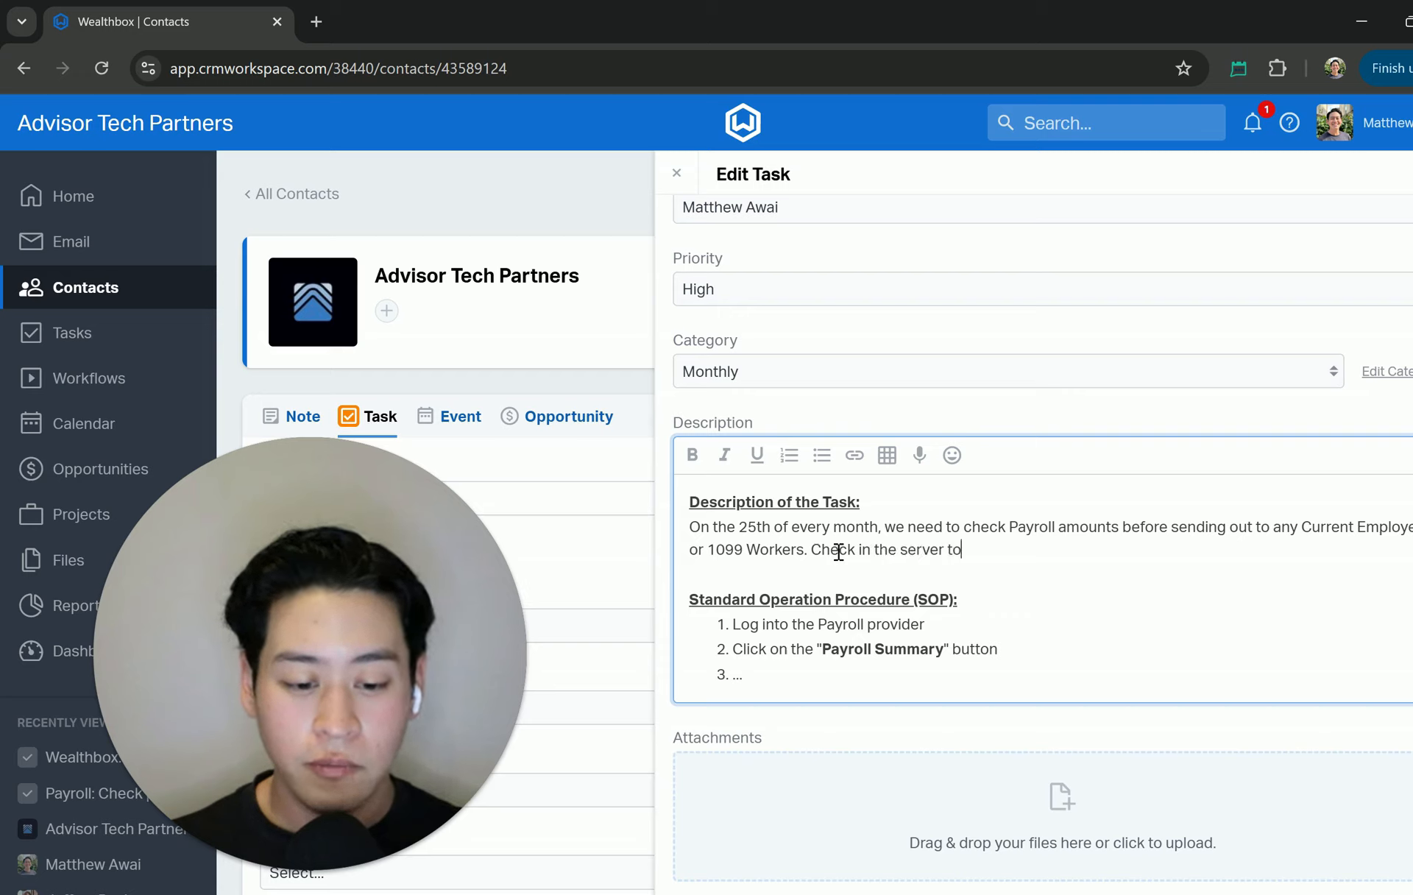
pyautogui.write(' see any bill')
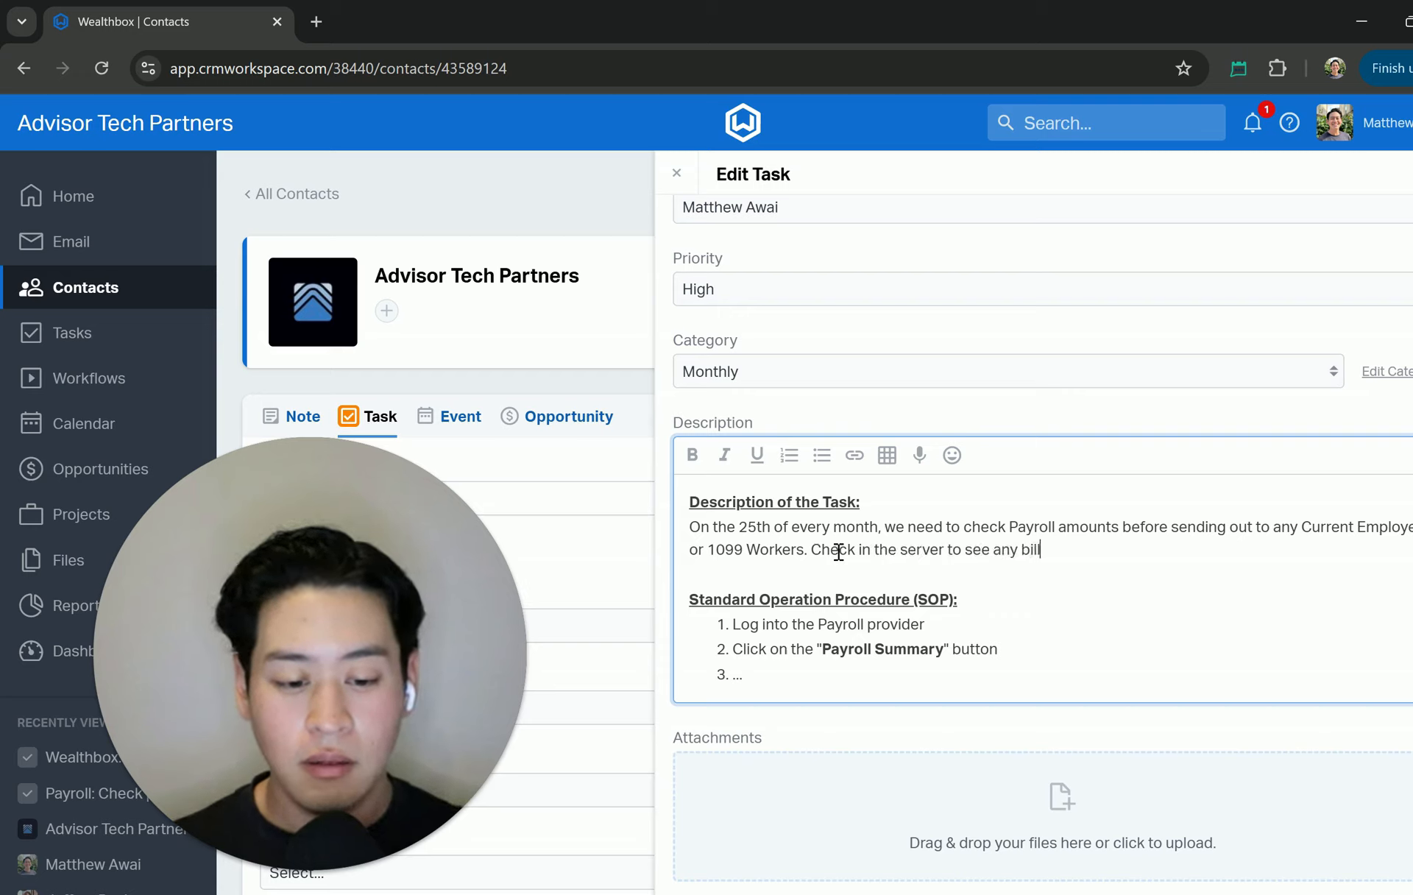
pyautogui.write('s that have a')
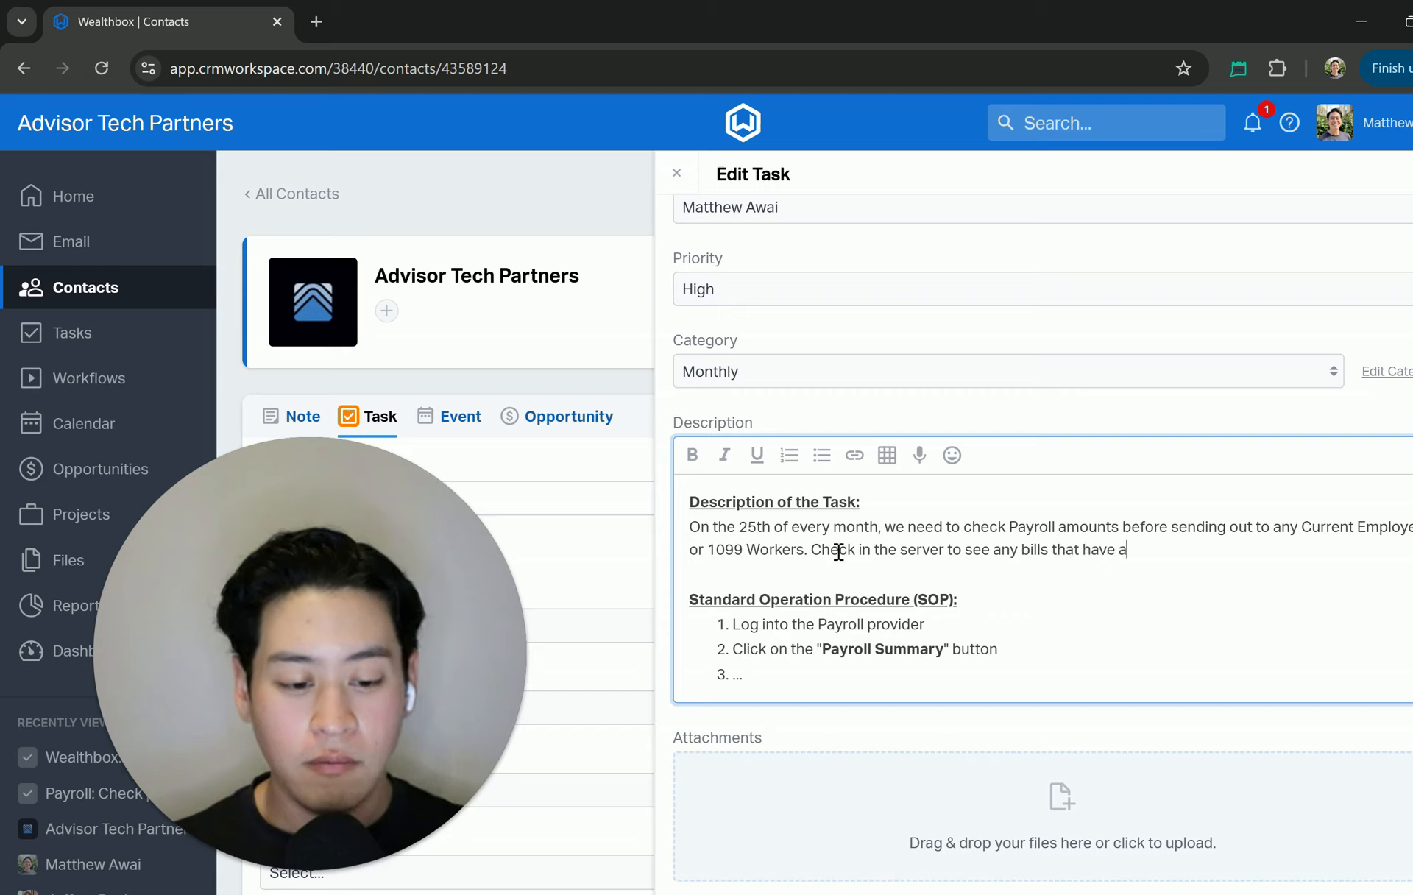
pyautogui.write('ccrued for')
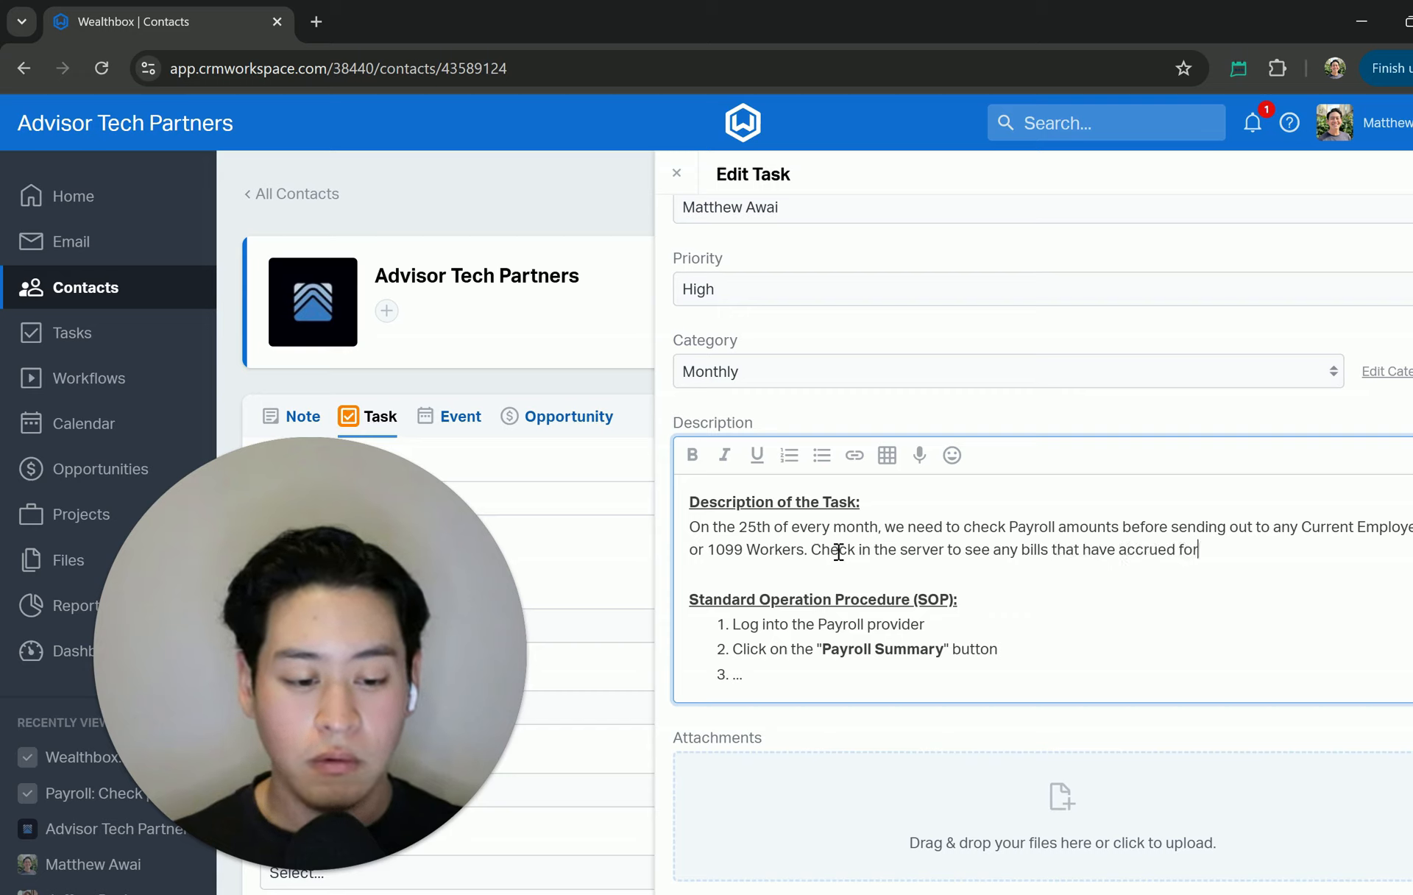
pyautogui.write(' the past month')
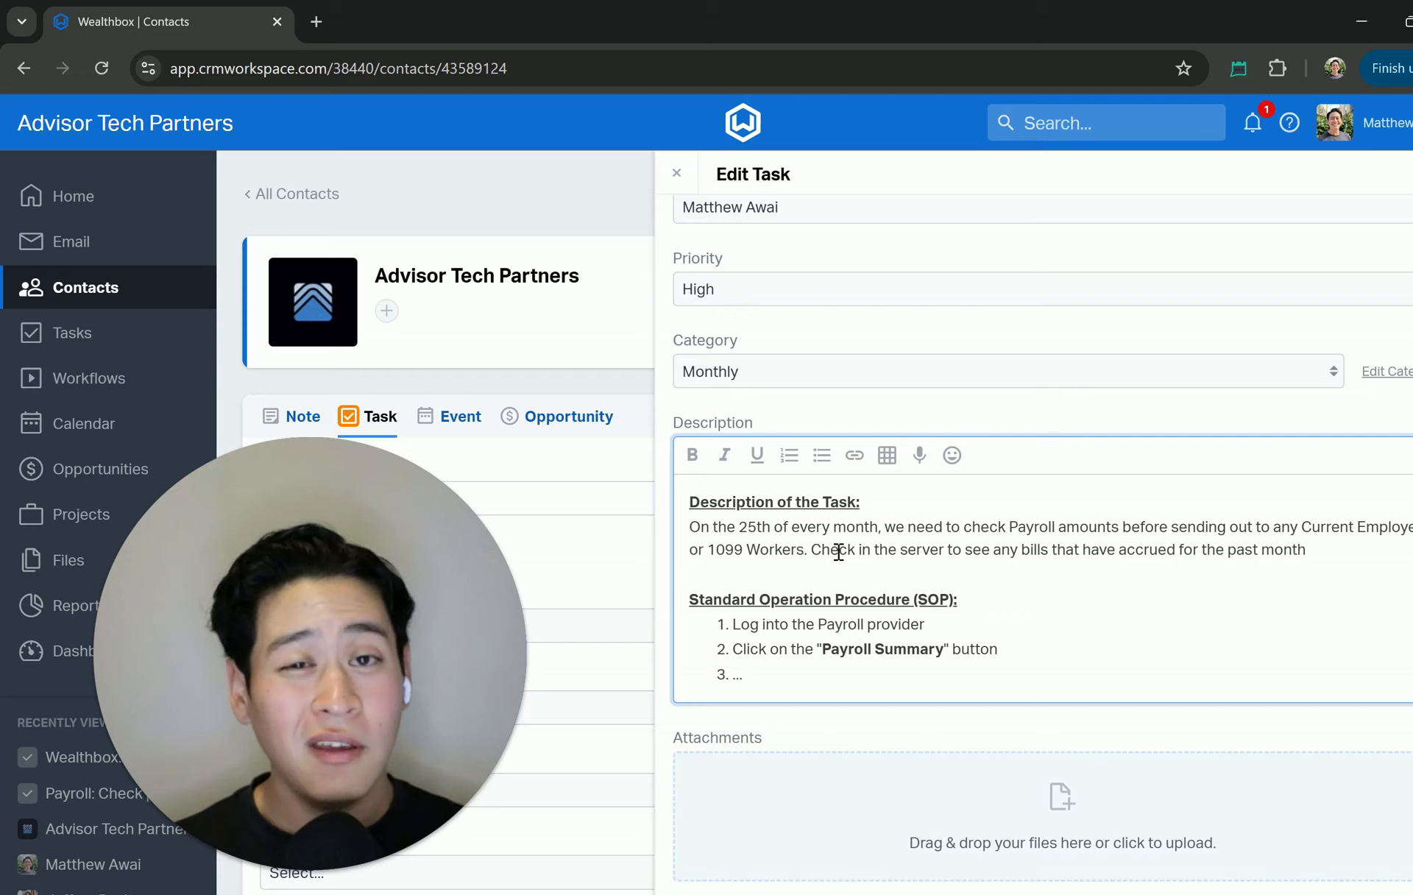
pyautogui.write('.')
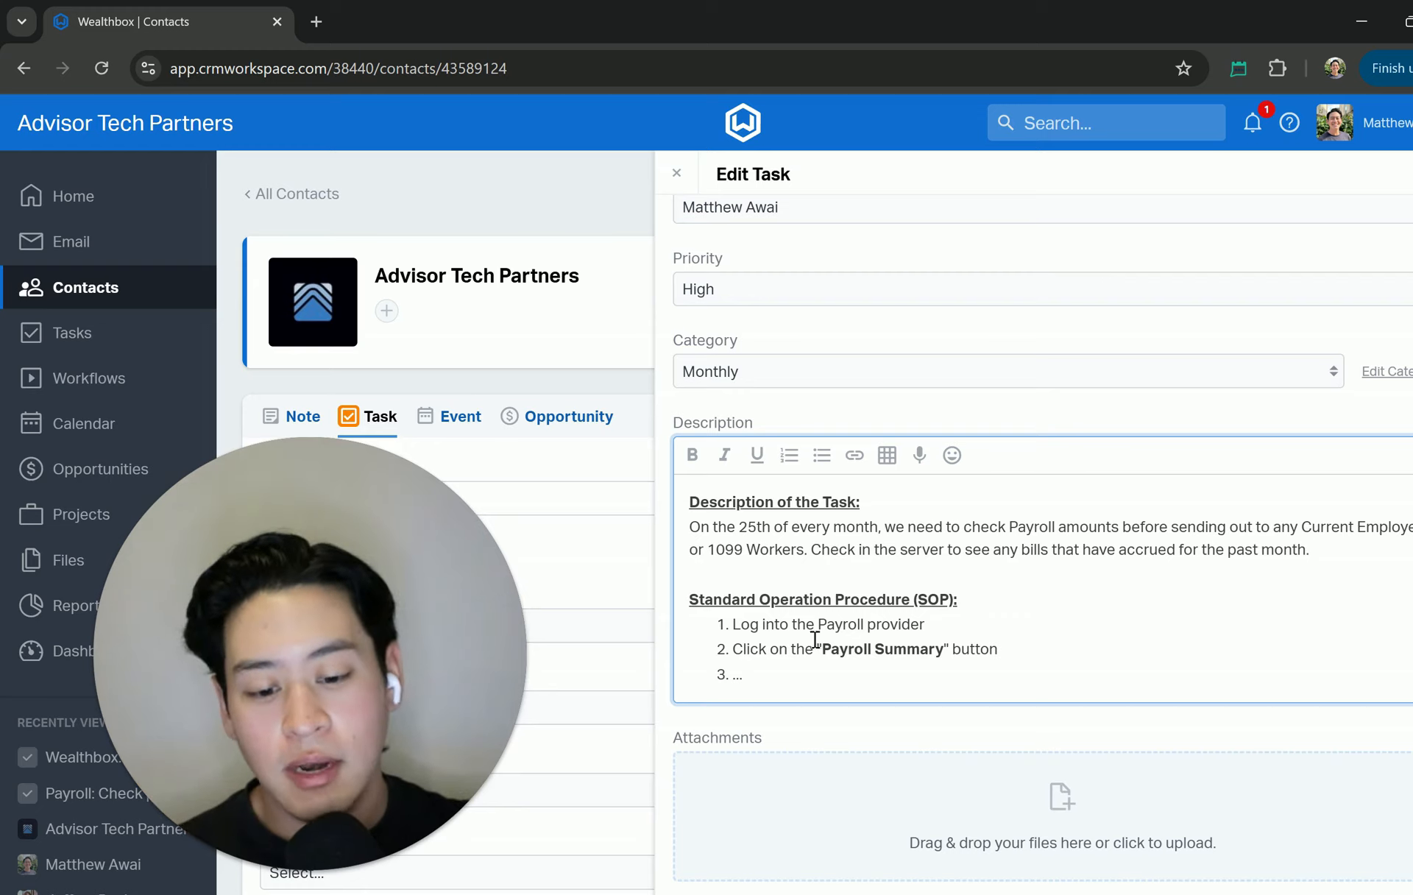
# Review the description's Standard Operation Procedure steps and the payroll task's other settings, and close the task.
pyautogui.tripleClick(760, 597)
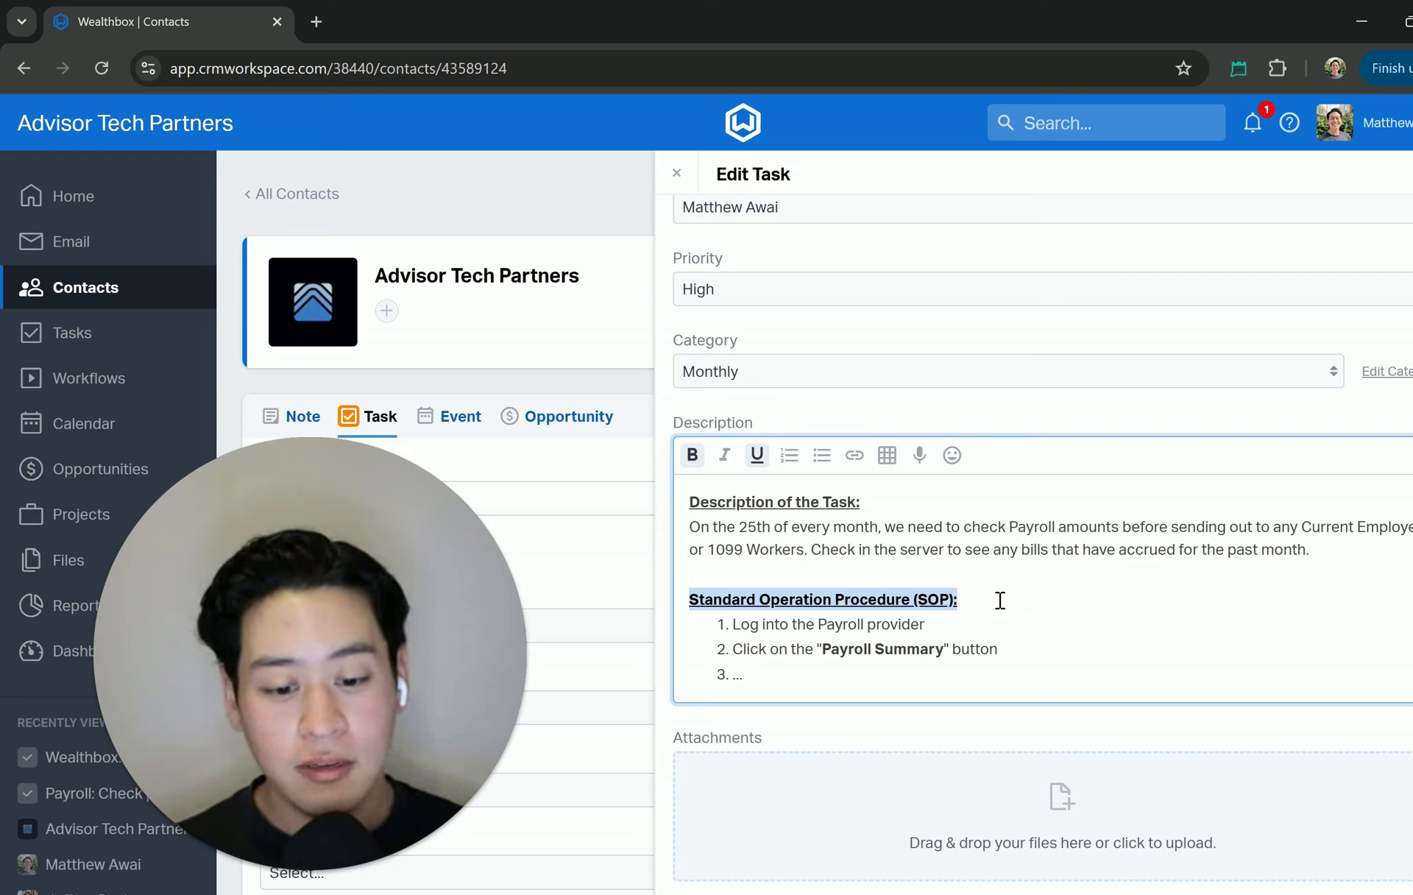
pyautogui.tripleClick(844, 624)
pyautogui.click(891, 624)
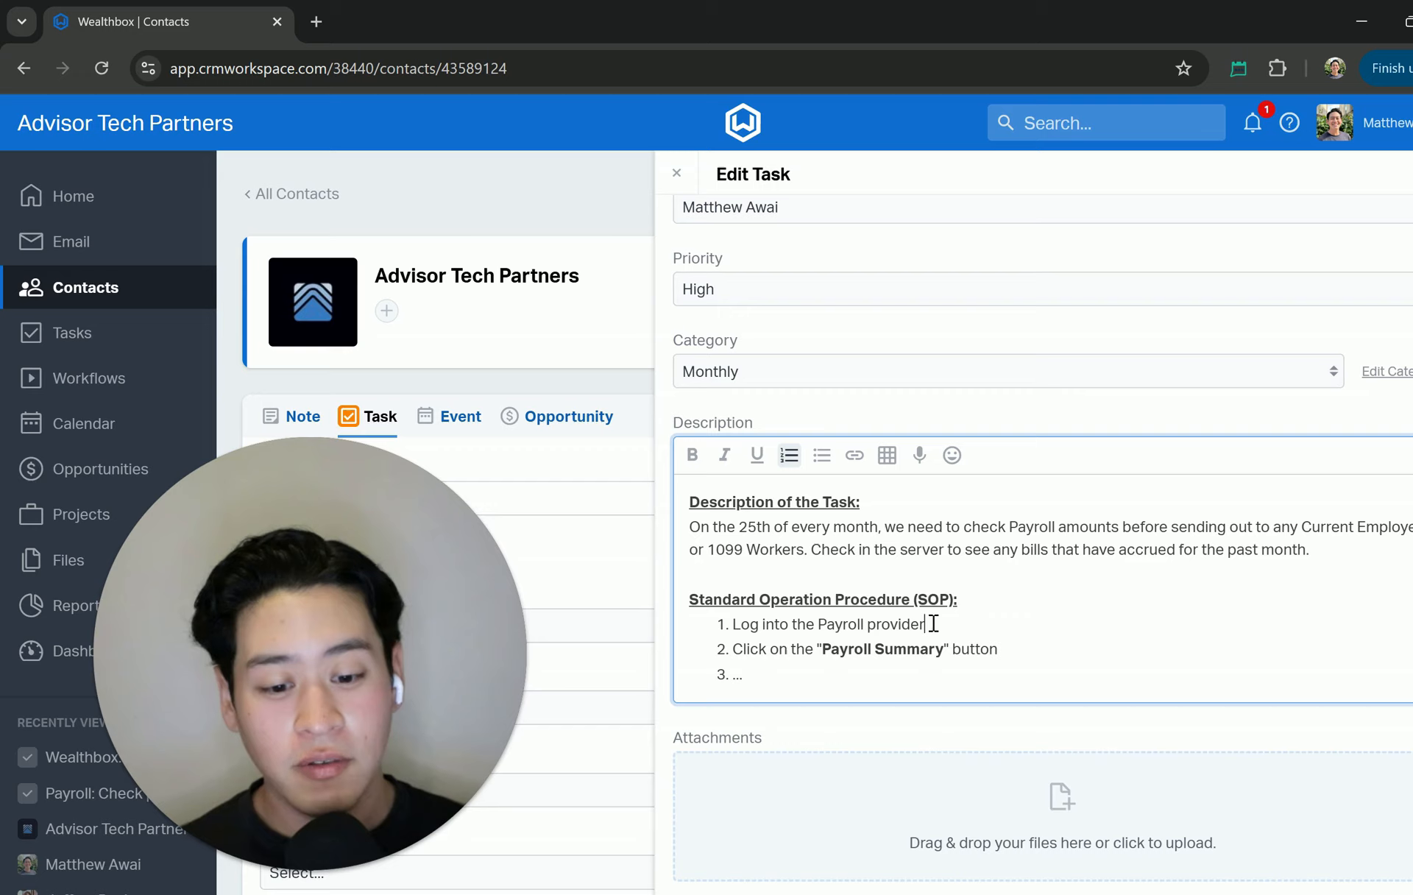
pyautogui.moveTo(735, 648); pyautogui.dragTo(994, 654)
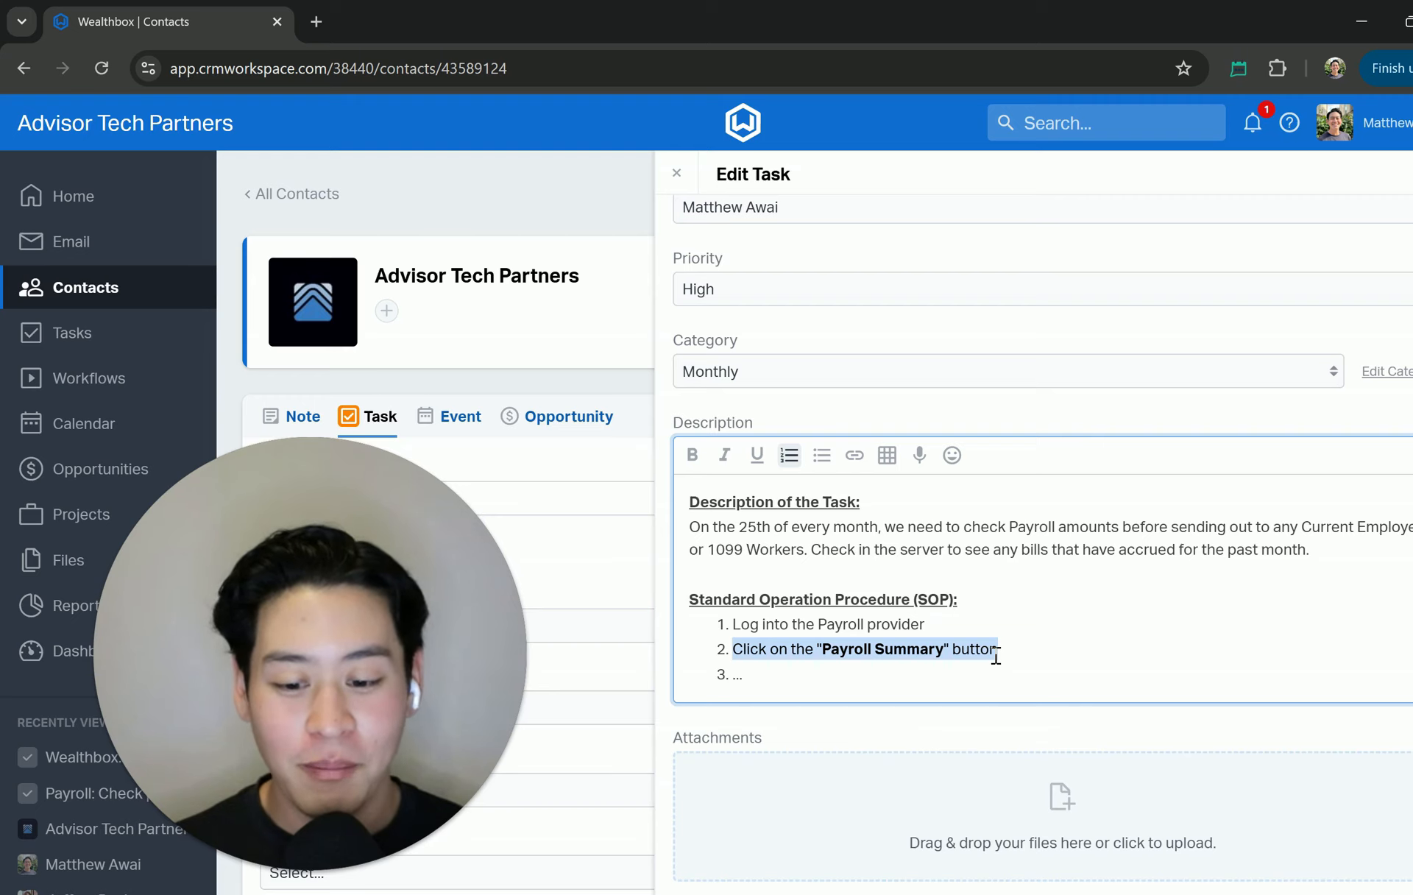
pyautogui.click(971, 674)
pyautogui.scroll(-1, 966, 584)
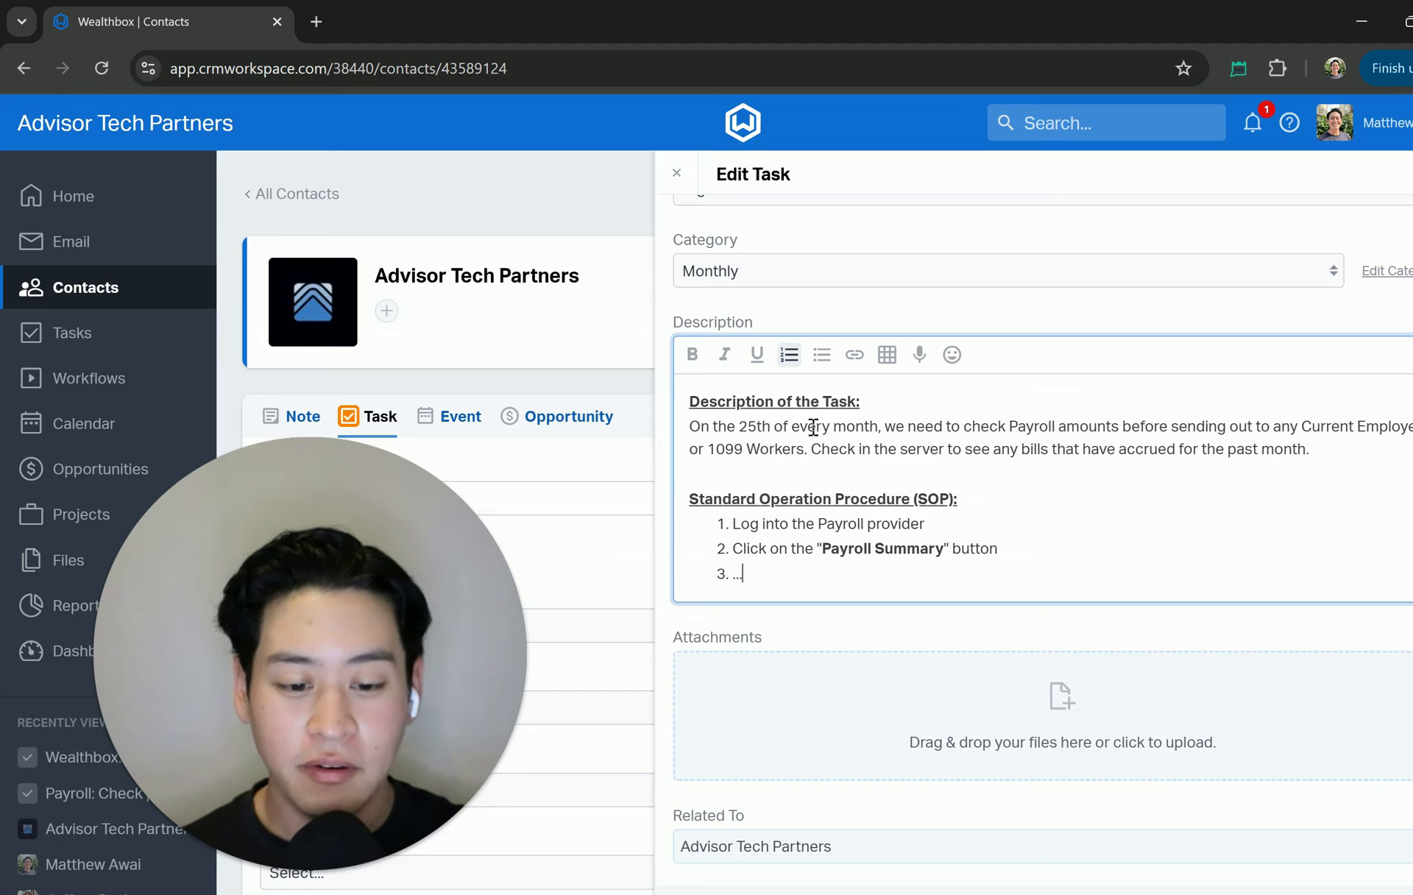
pyautogui.scroll(6, 823, 587)
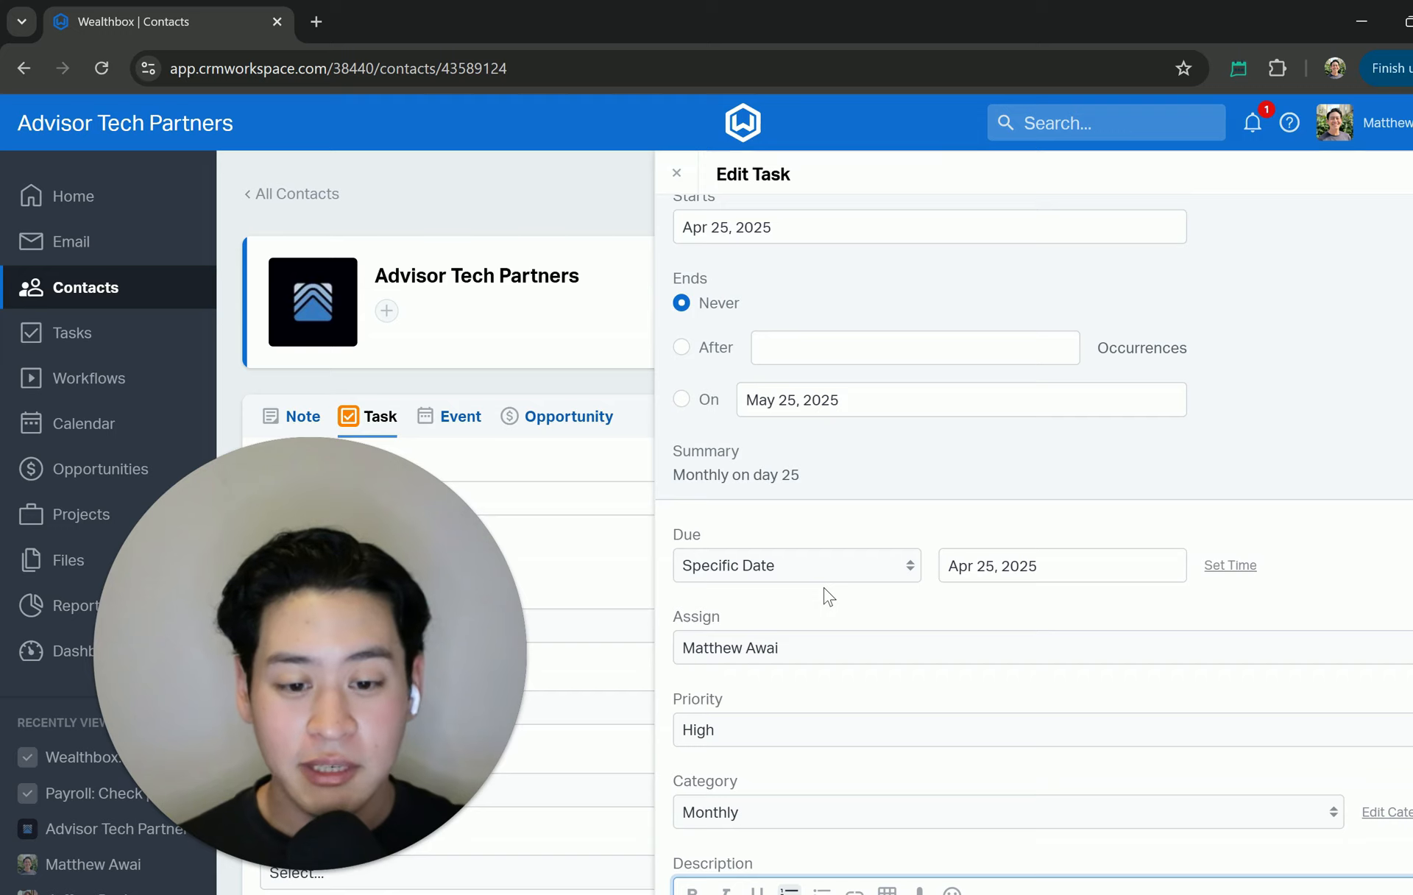
pyautogui.scroll(4, 823, 587)
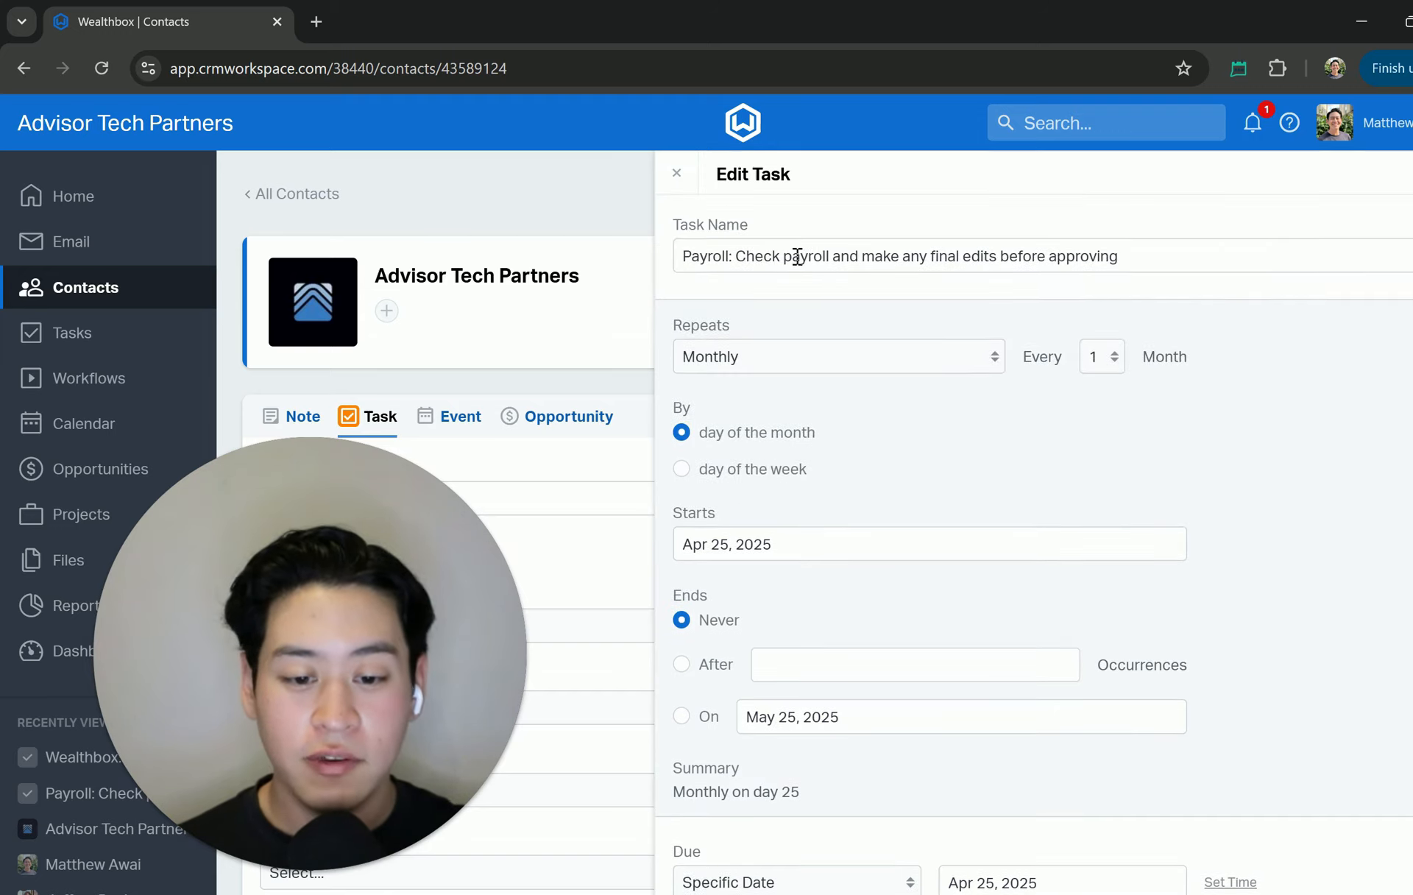
pyautogui.scroll(-10, 780, 577)
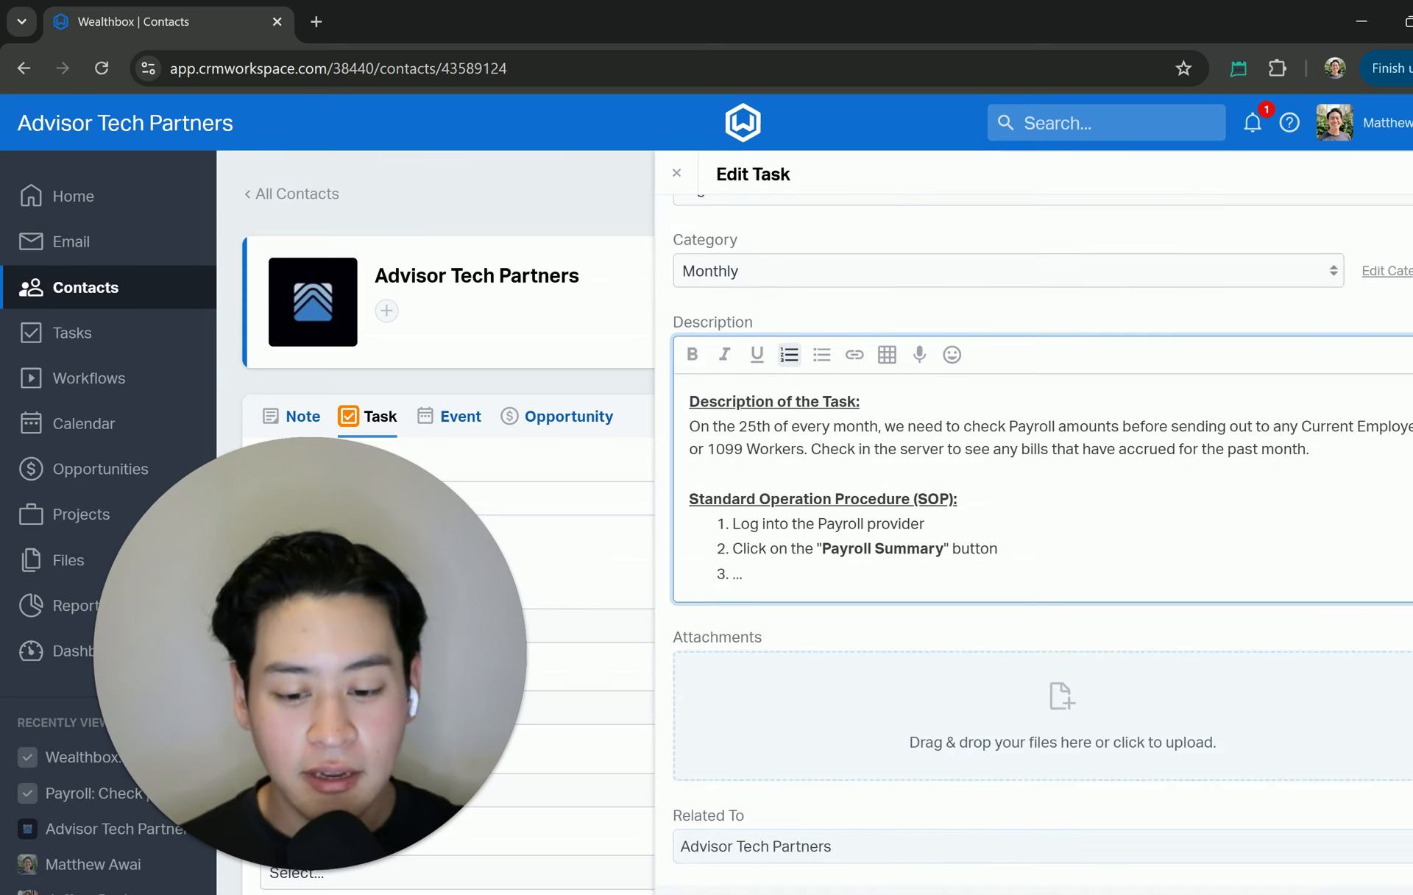
pyautogui.click(677, 173)
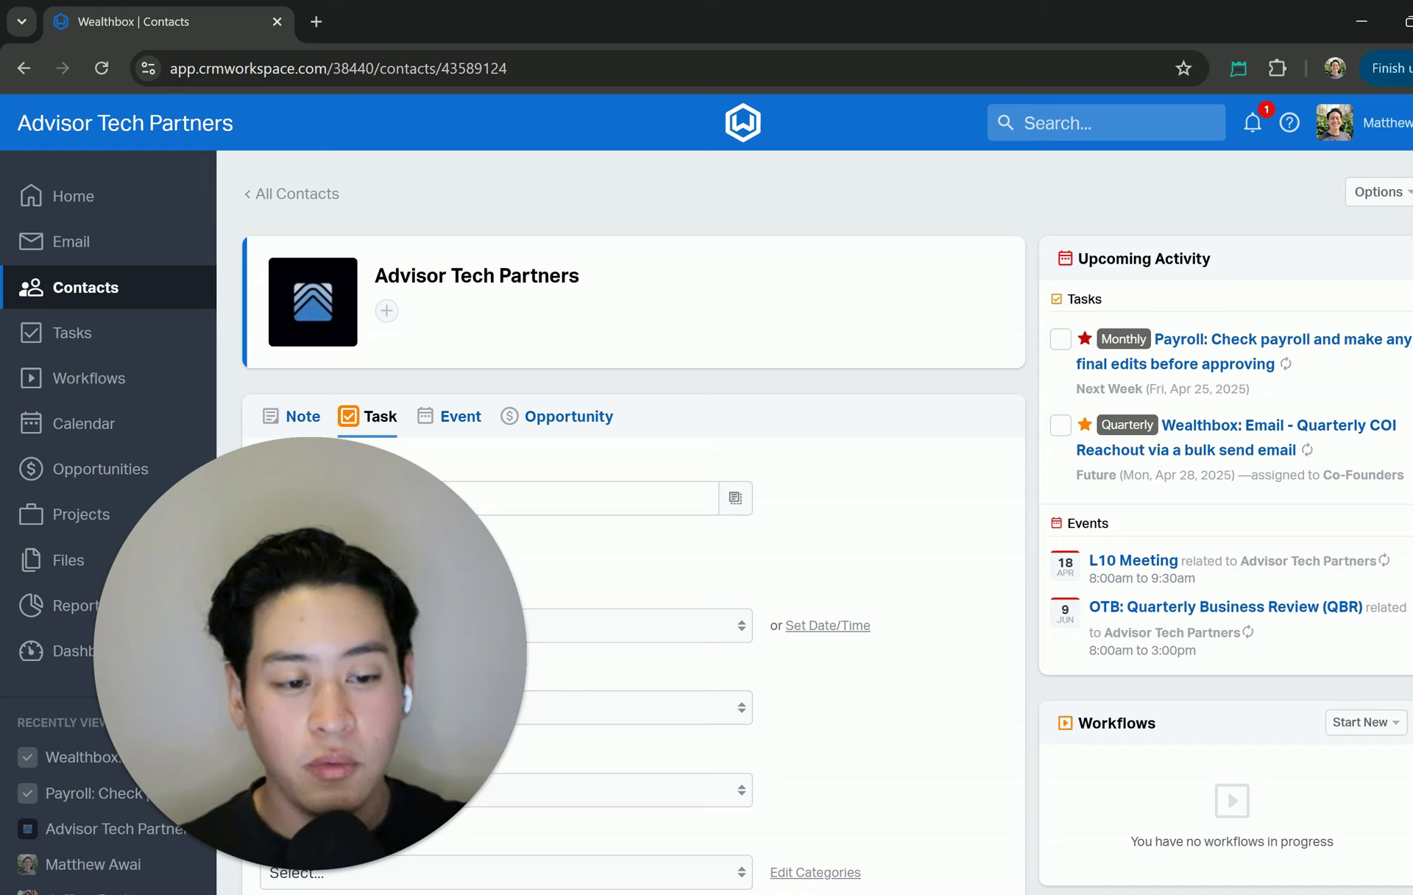
# Open the Task & Workflow Step Categories page in the workspace's customization settings.
pyautogui.click(1387, 123)
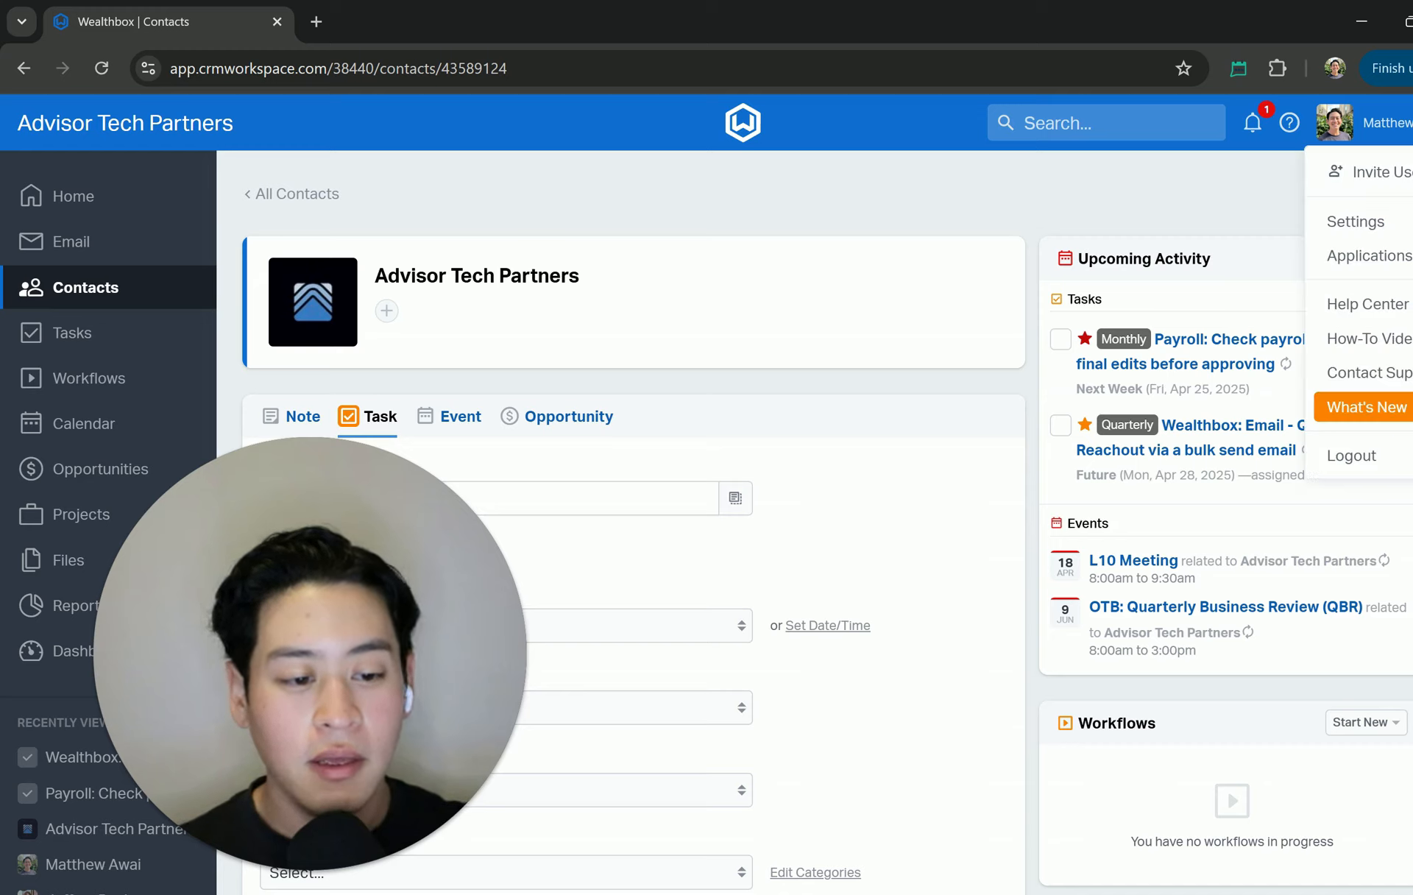
pyautogui.click(1402, 221)
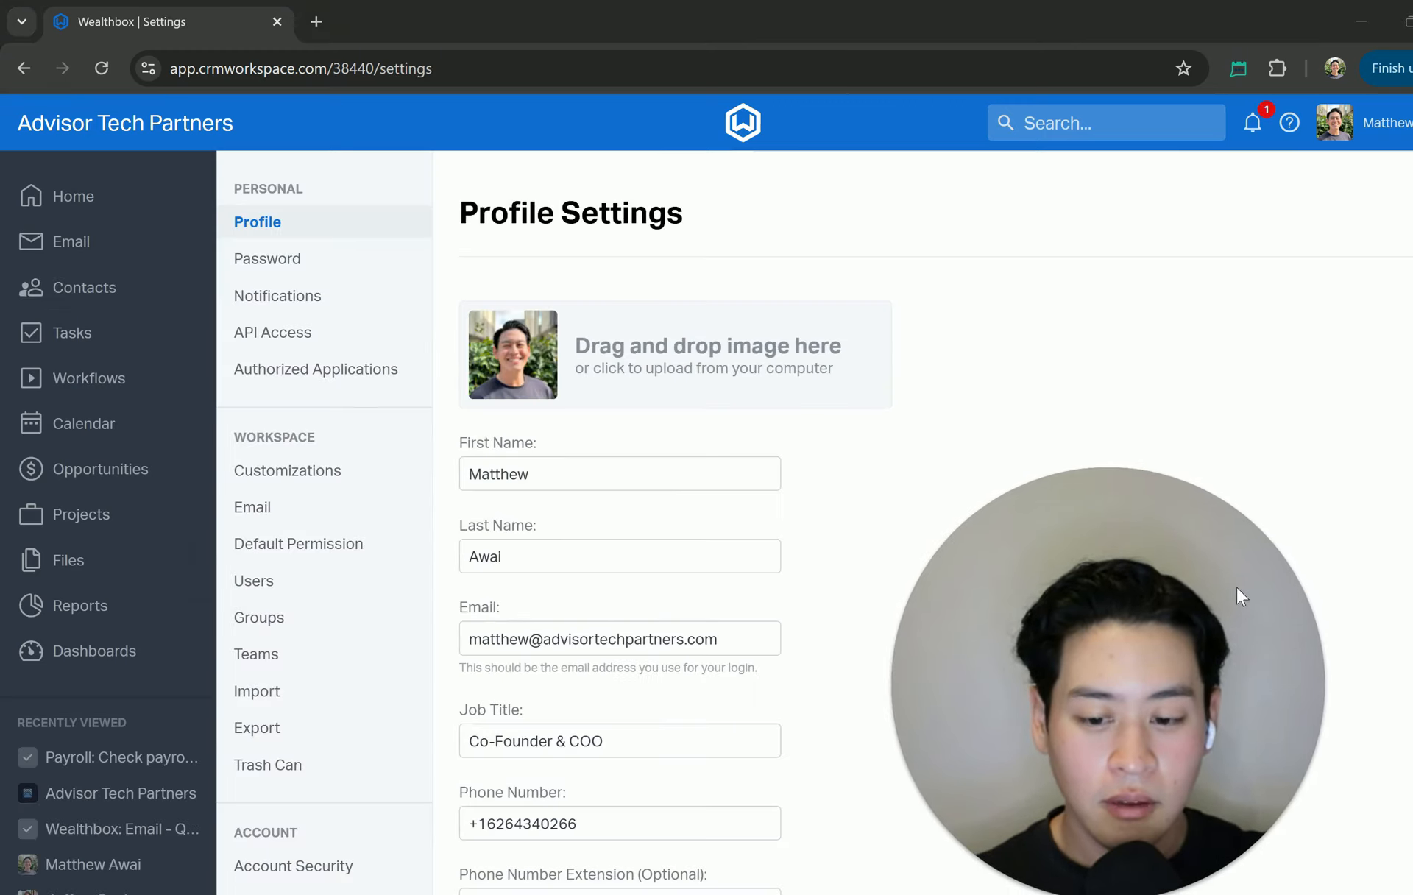
pyautogui.doubleClick(284, 437)
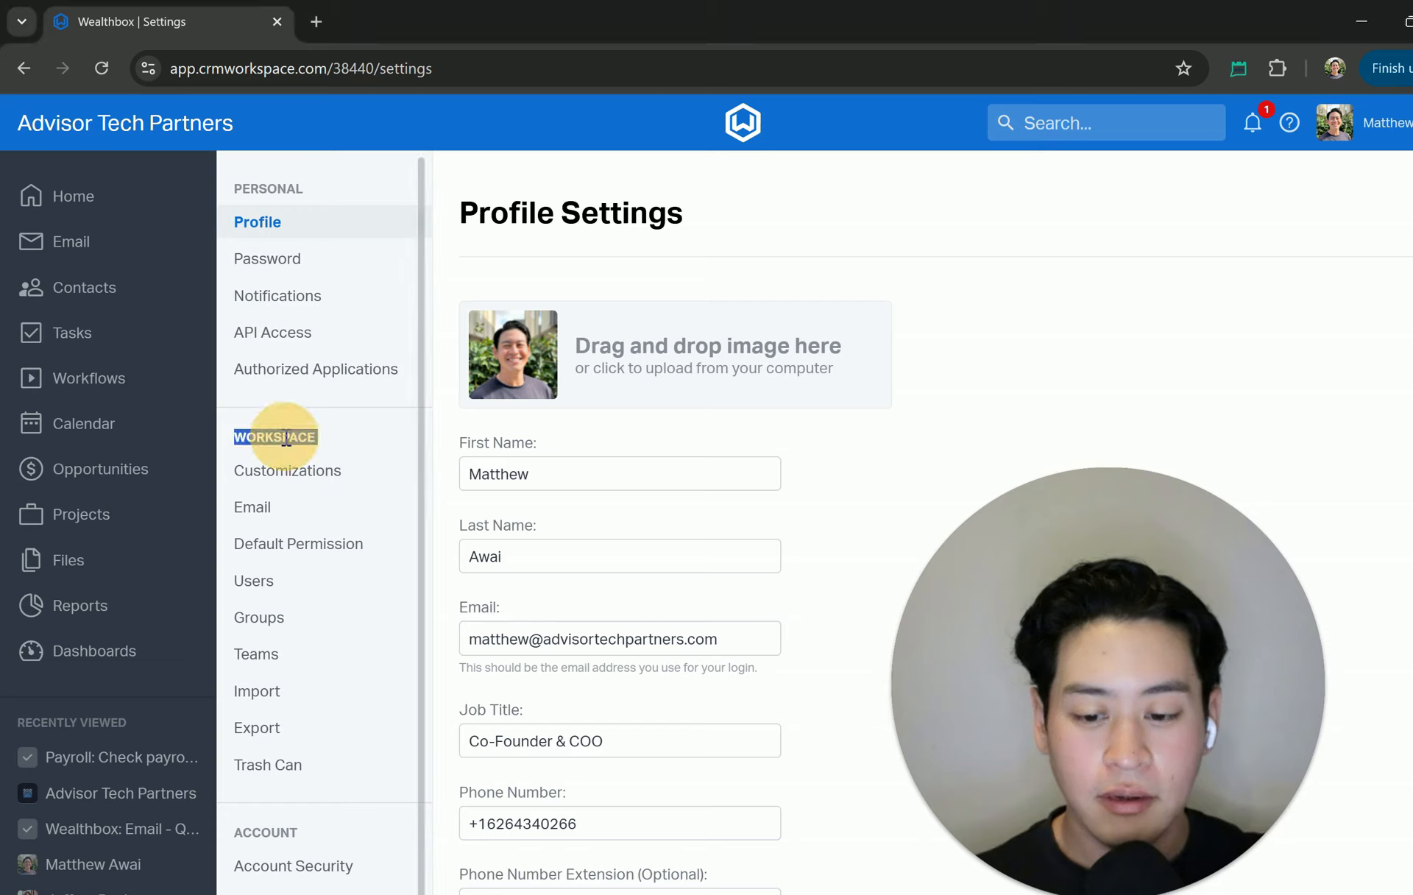
pyautogui.click(338, 466)
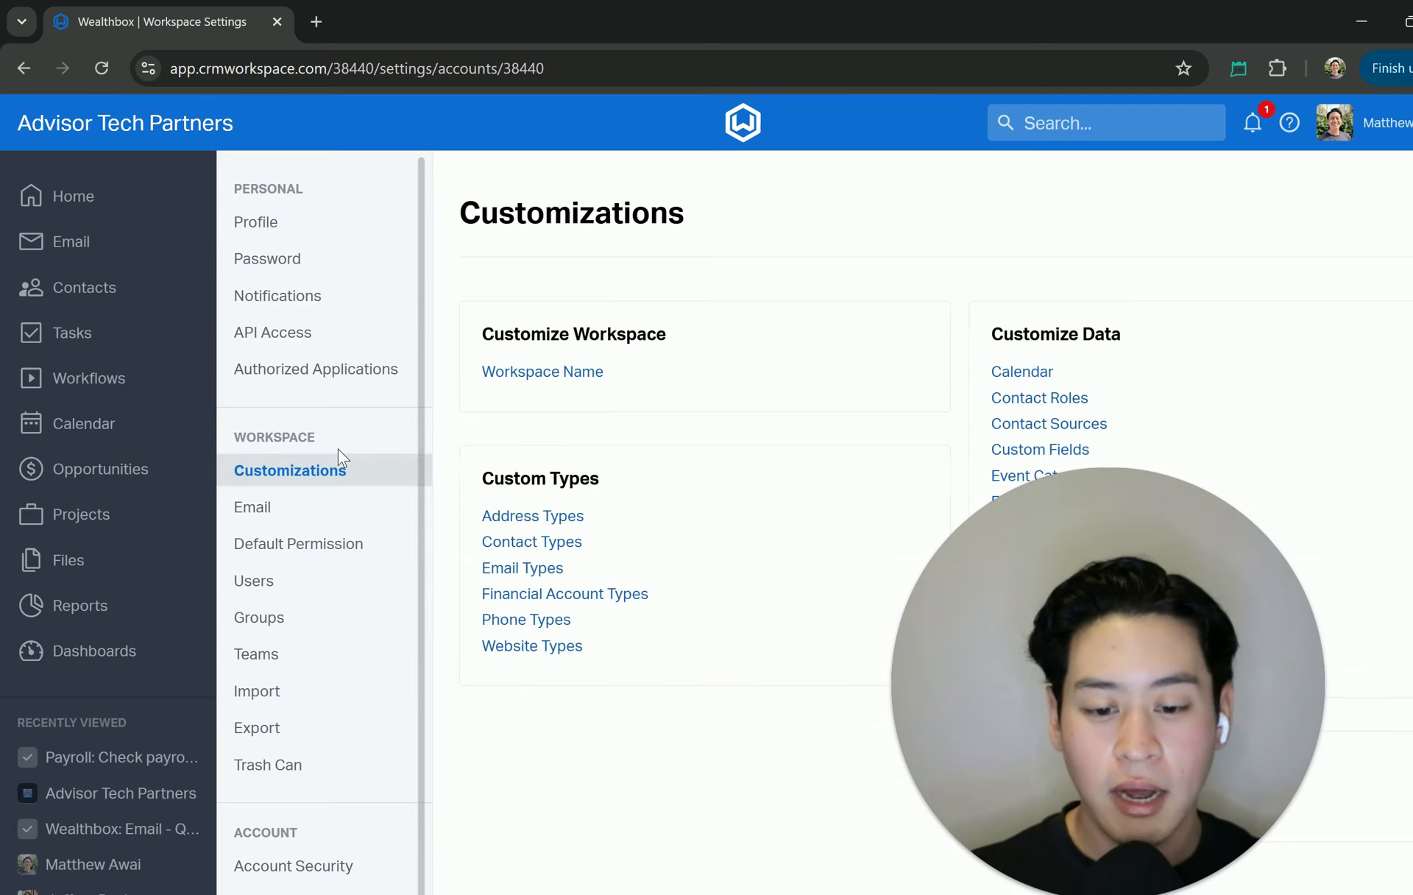
pyautogui.moveTo(998, 554); pyautogui.dragTo(297, 559)
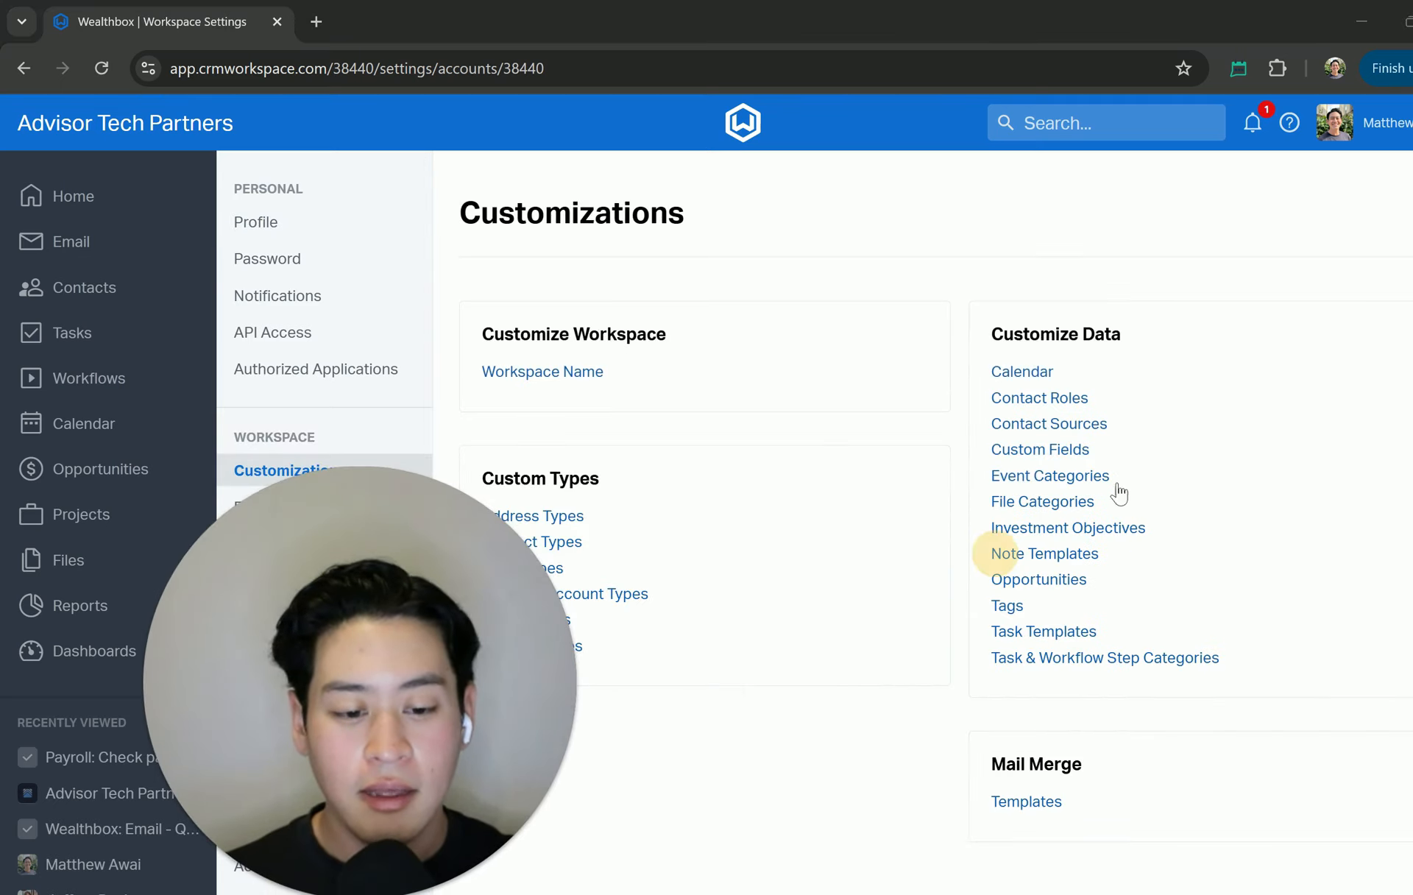
pyautogui.doubleClick(1024, 334)
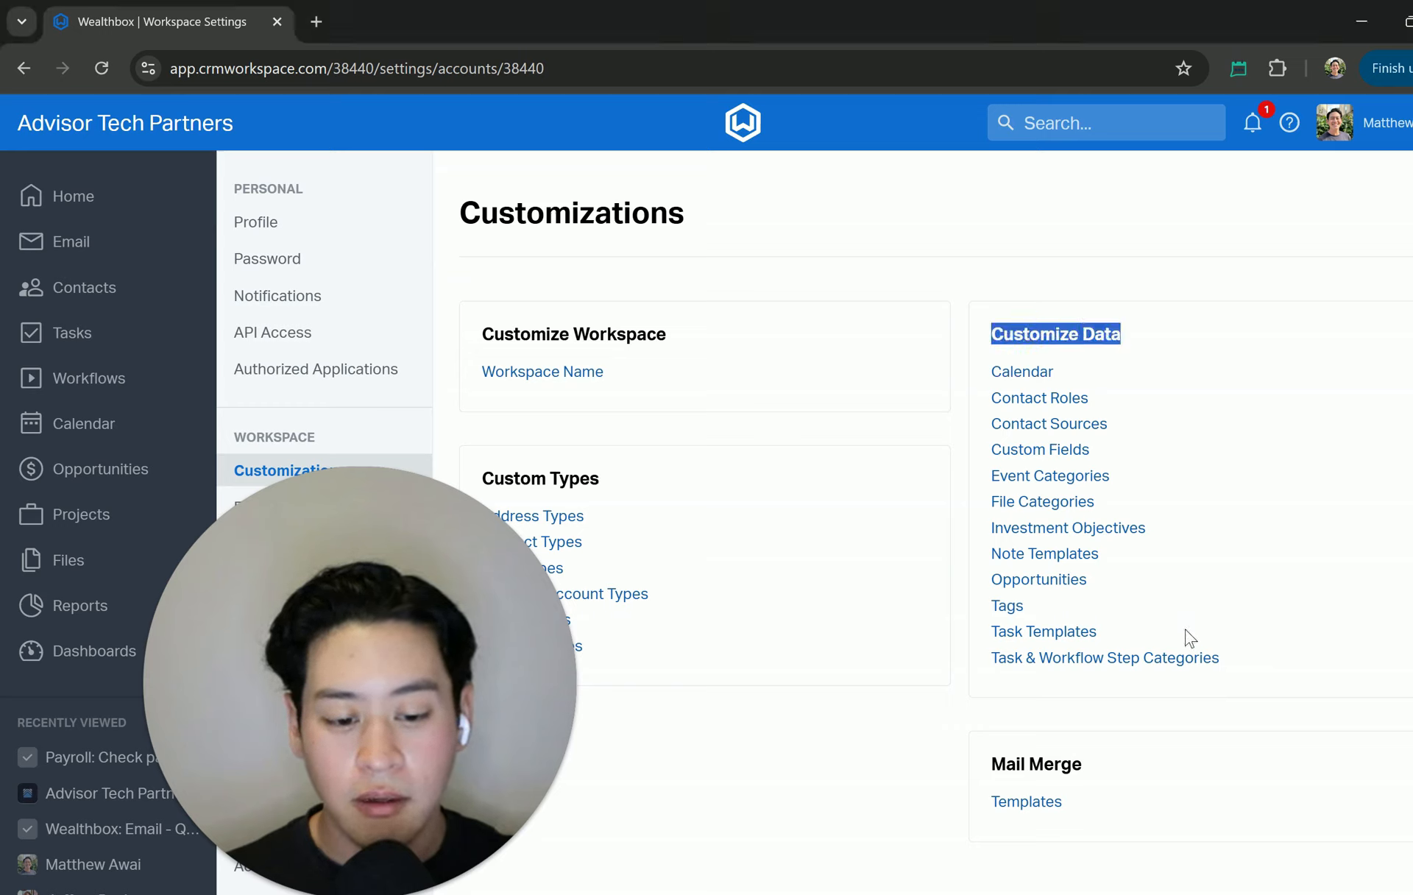
pyautogui.click(1053, 662)
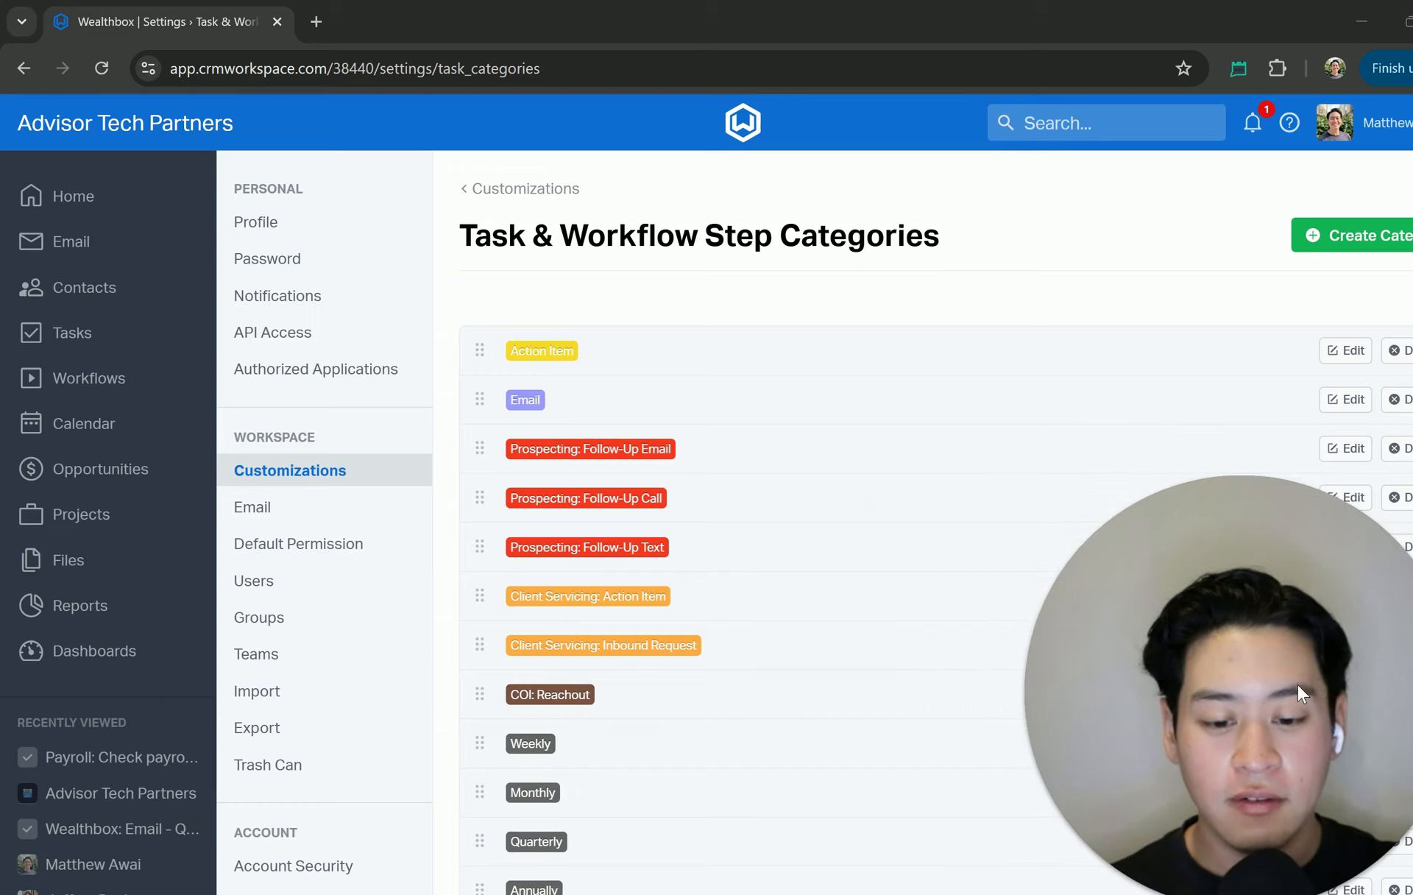
# Examine the list of task and workflow step categories, especially the recurring ones such as Weekly and Monthly.
pyautogui.scroll(-2, 658, 474)
pyautogui.scroll(-4, 658, 474)
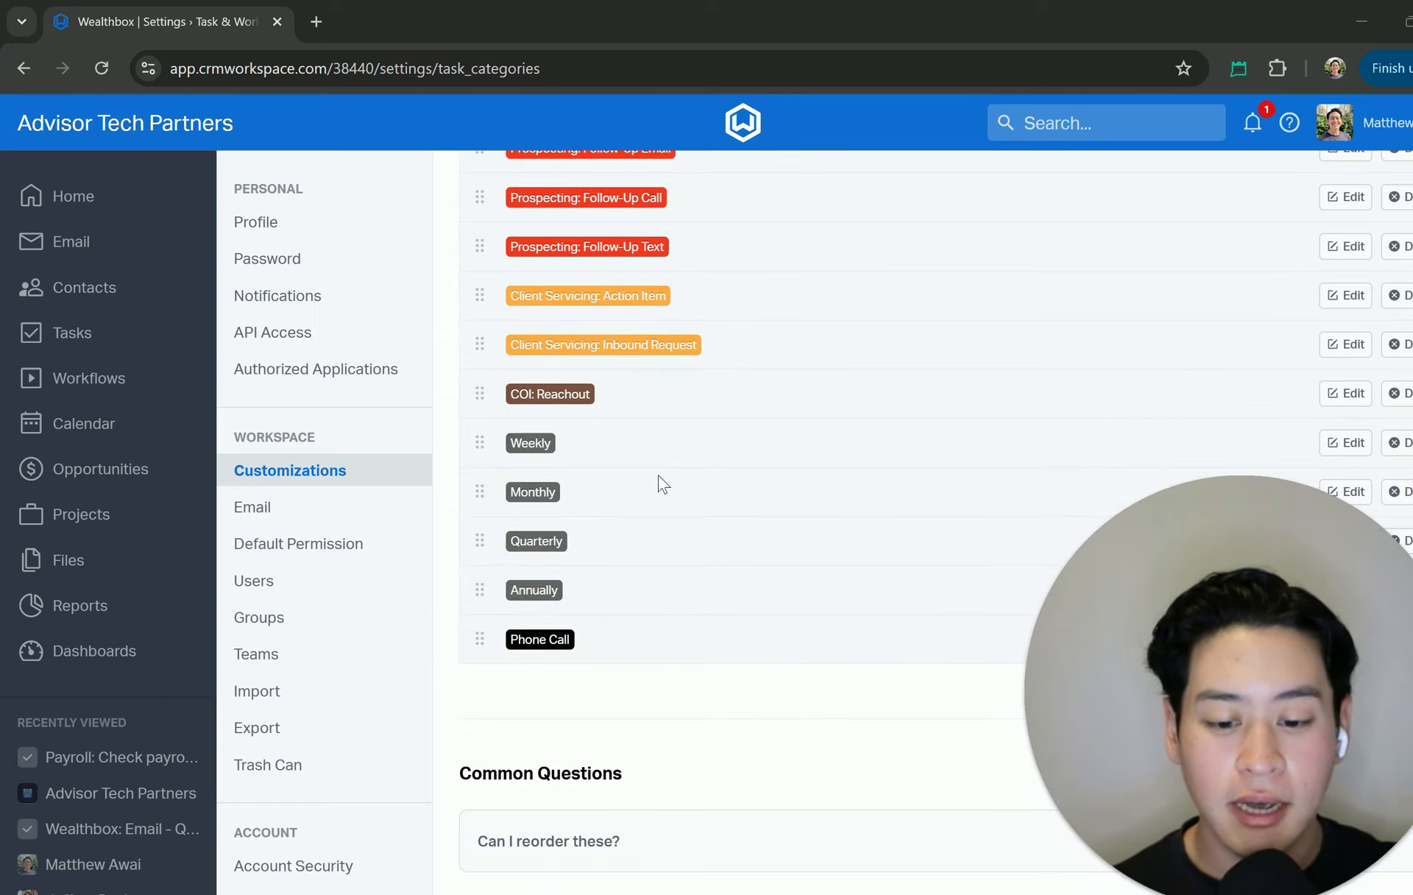
pyautogui.click(530, 450)
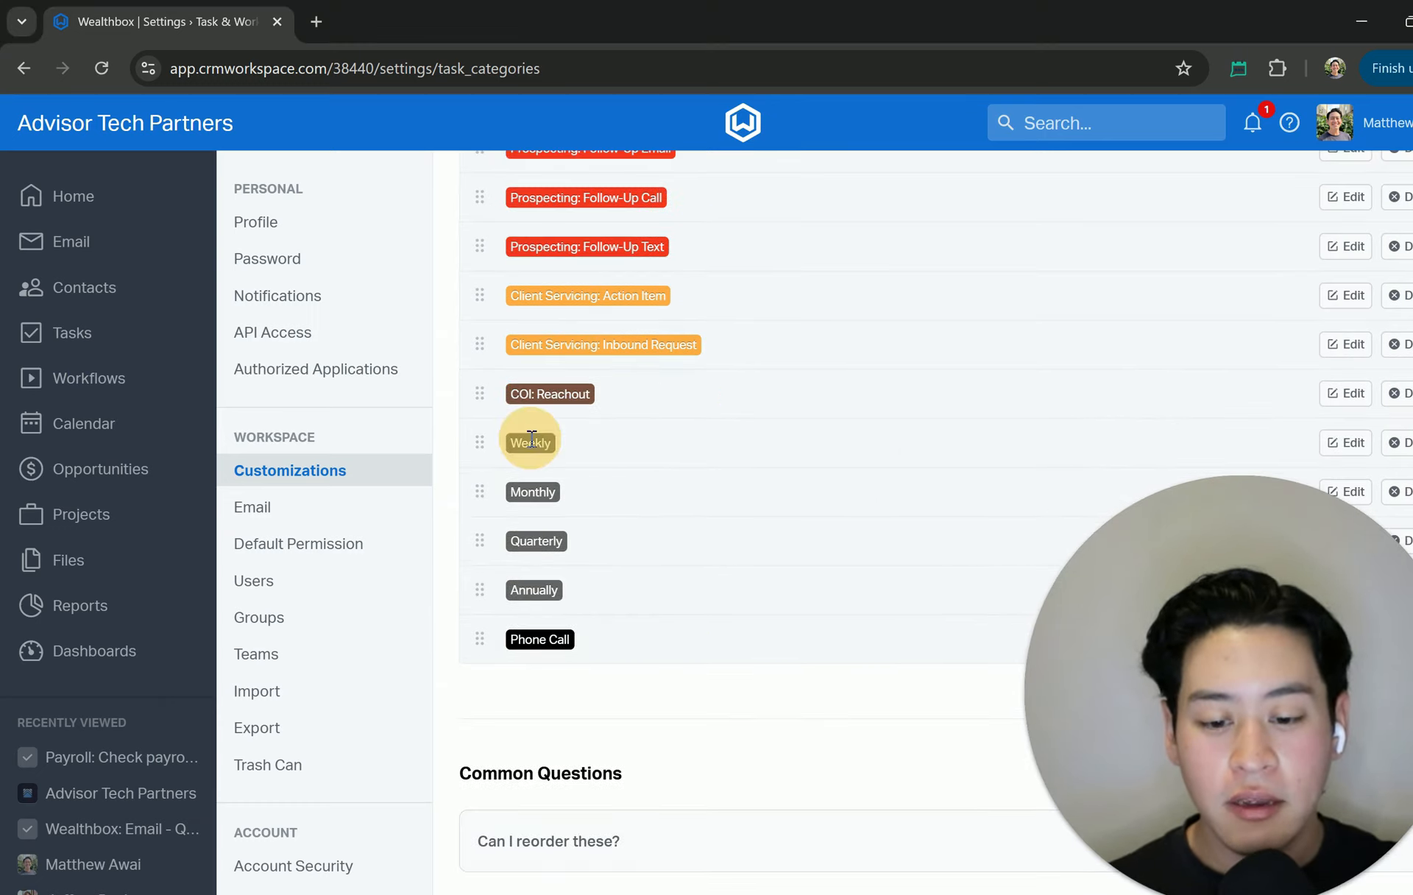
pyautogui.doubleClick(530, 490)
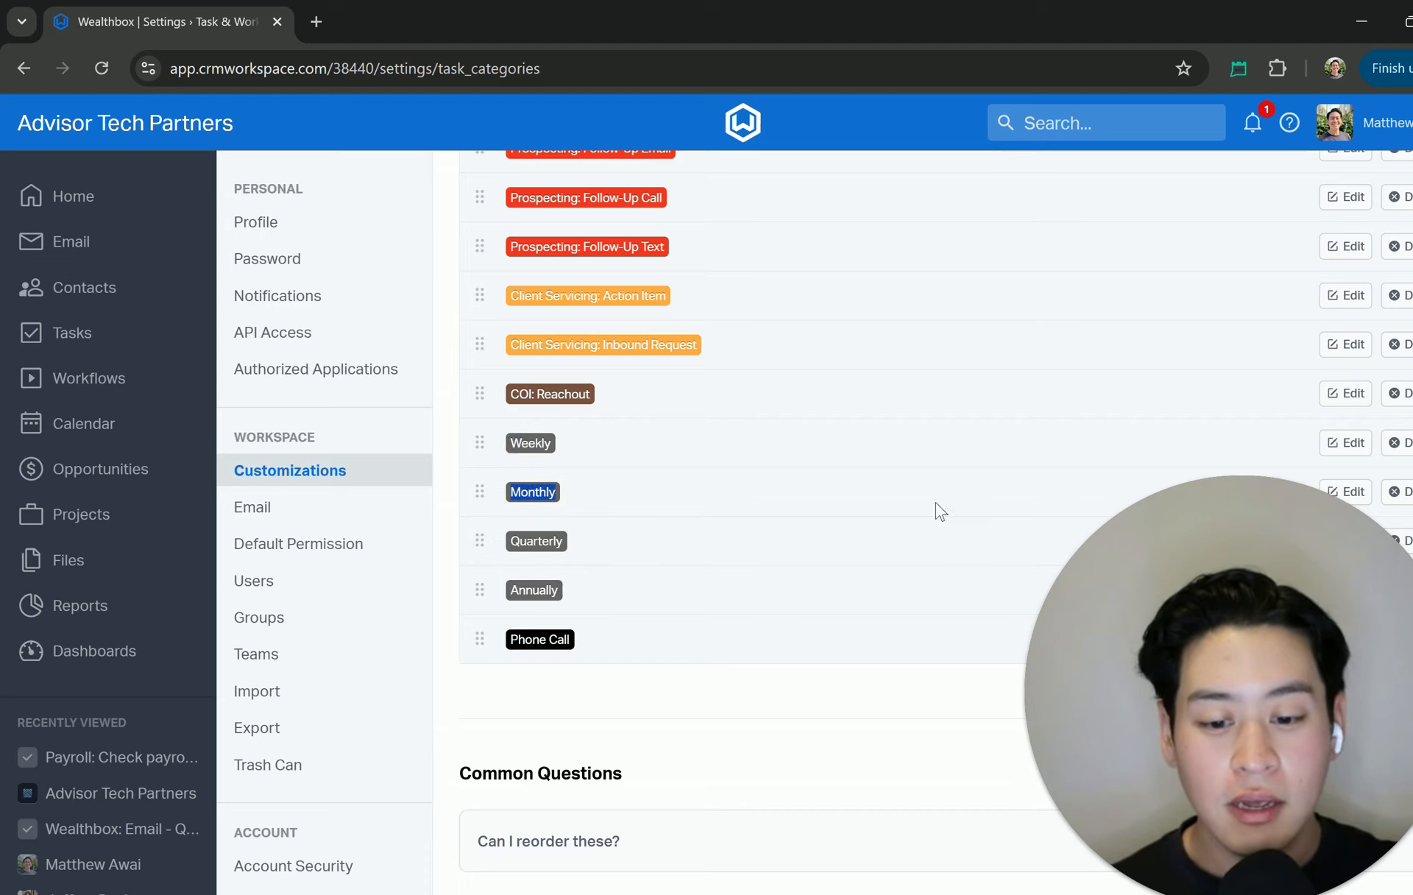
pyautogui.scroll(2, 656, 662)
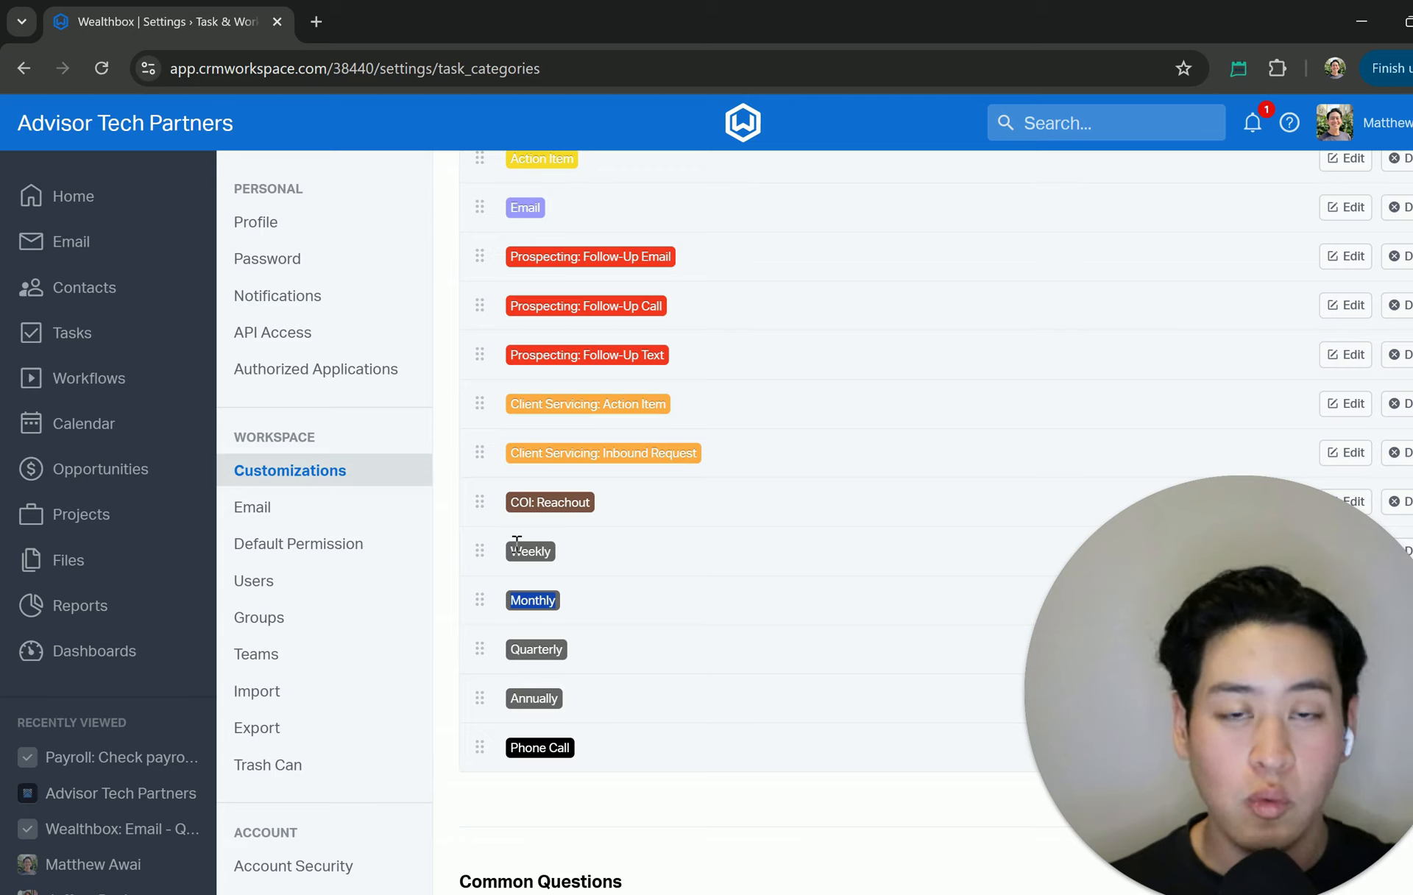
pyautogui.click(542, 549)
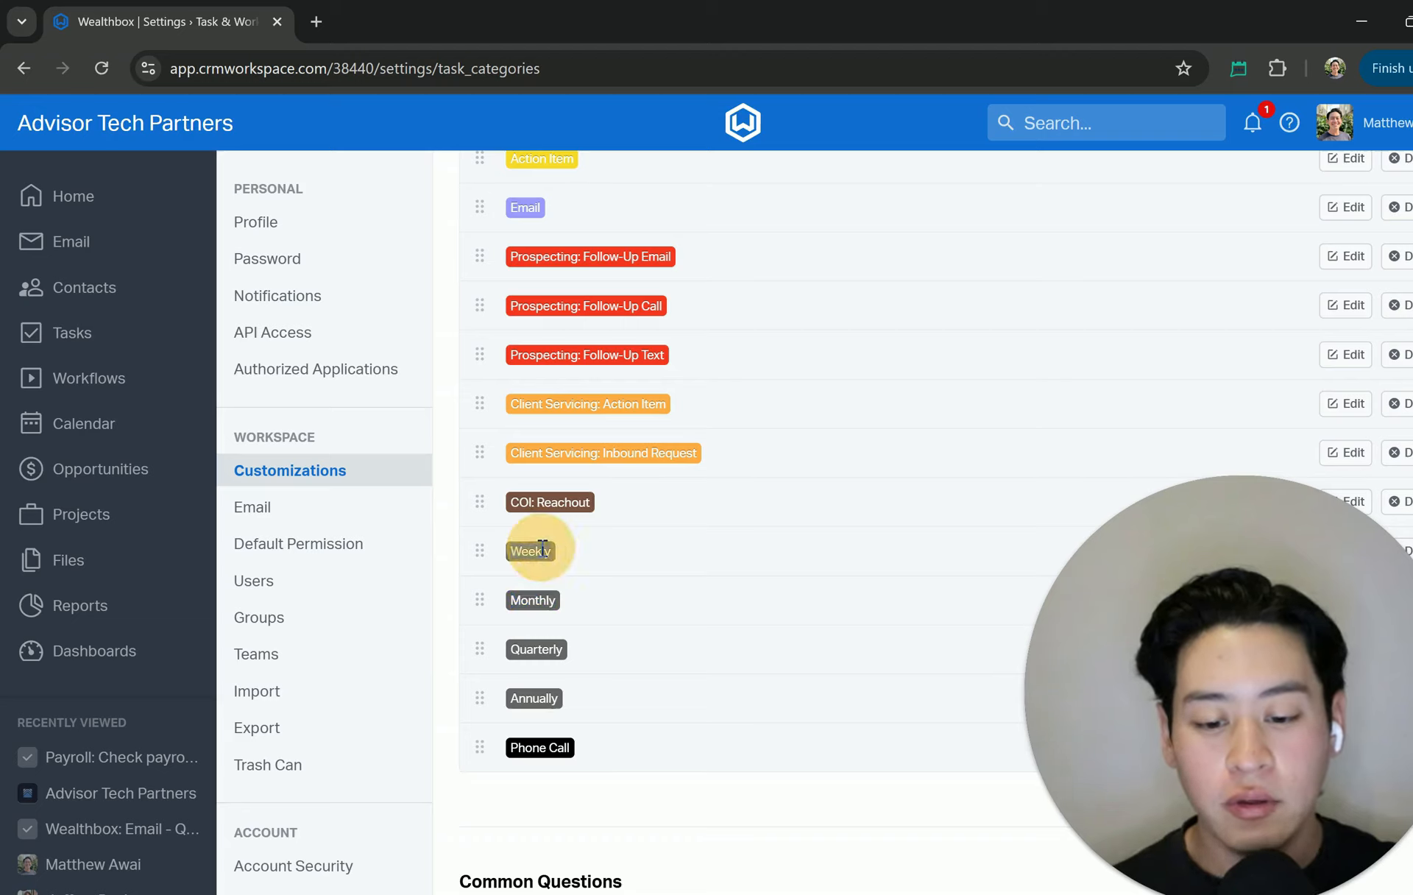
pyautogui.doubleClick(531, 599)
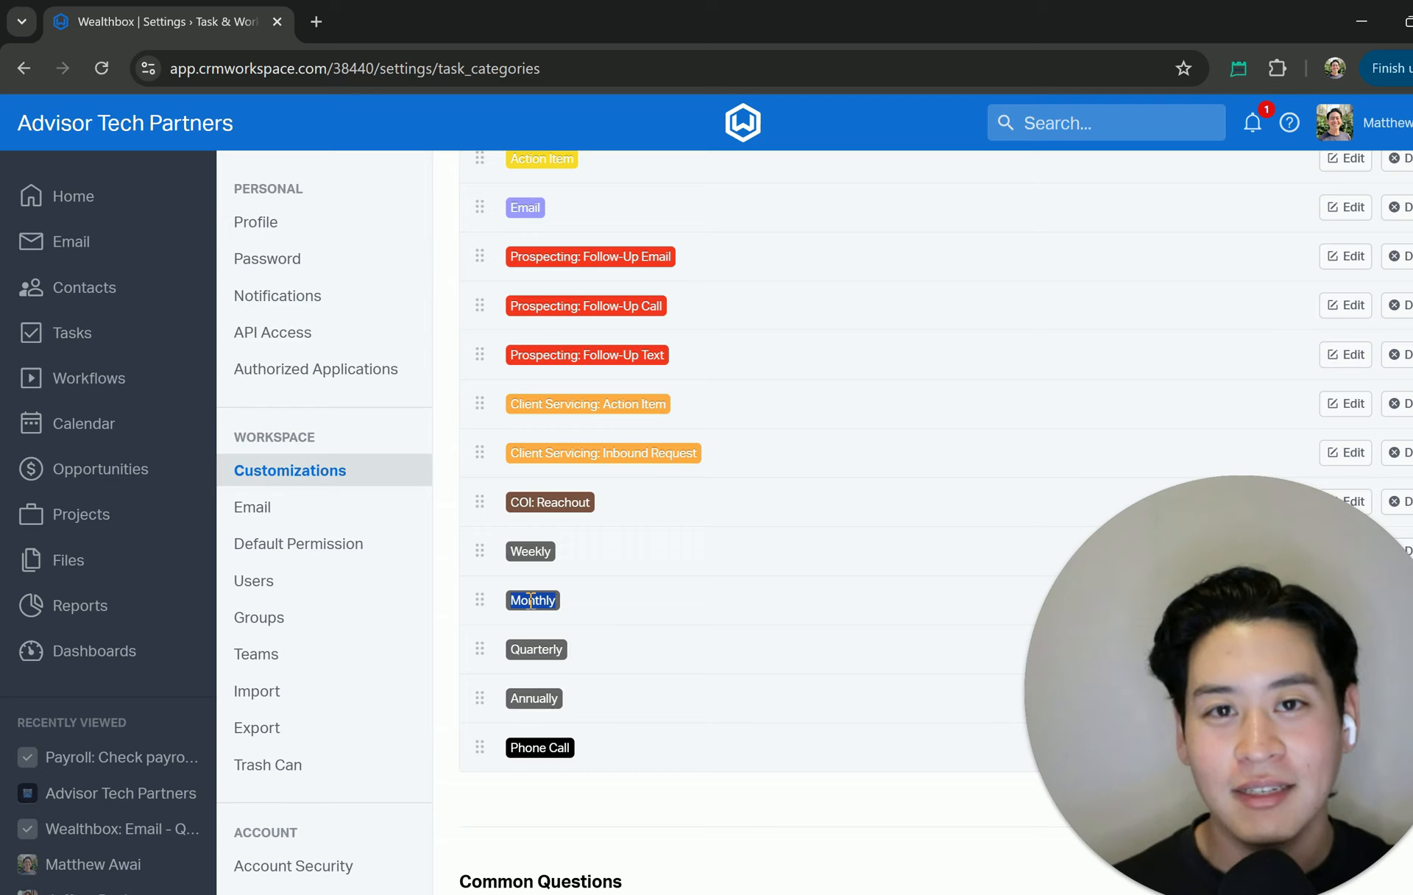
pyautogui.scroll(3, 682, 610)
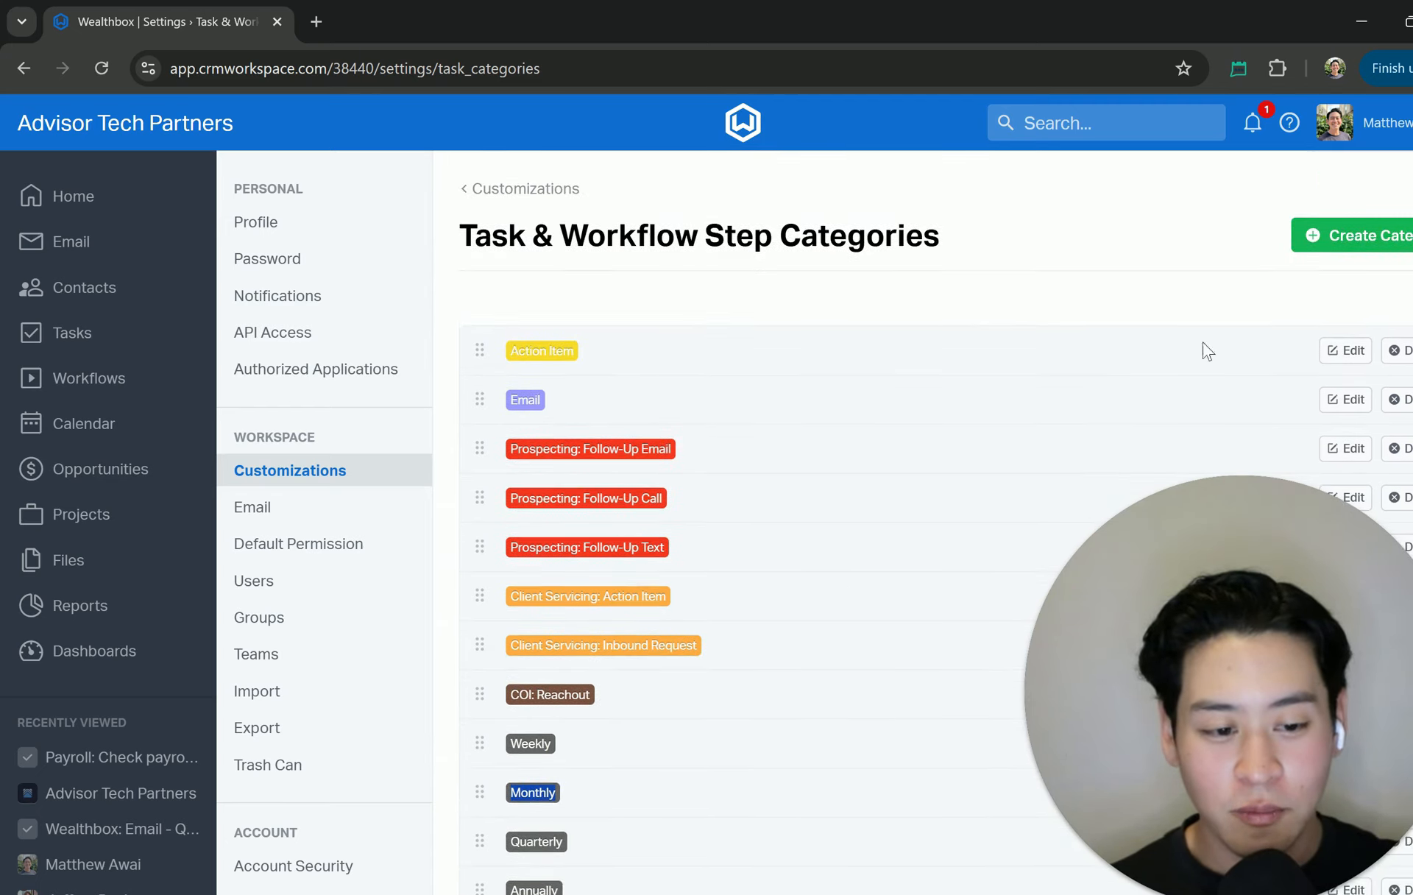
# Create and save a new task category named Daily with a dark grey color.
pyautogui.click(1358, 248)
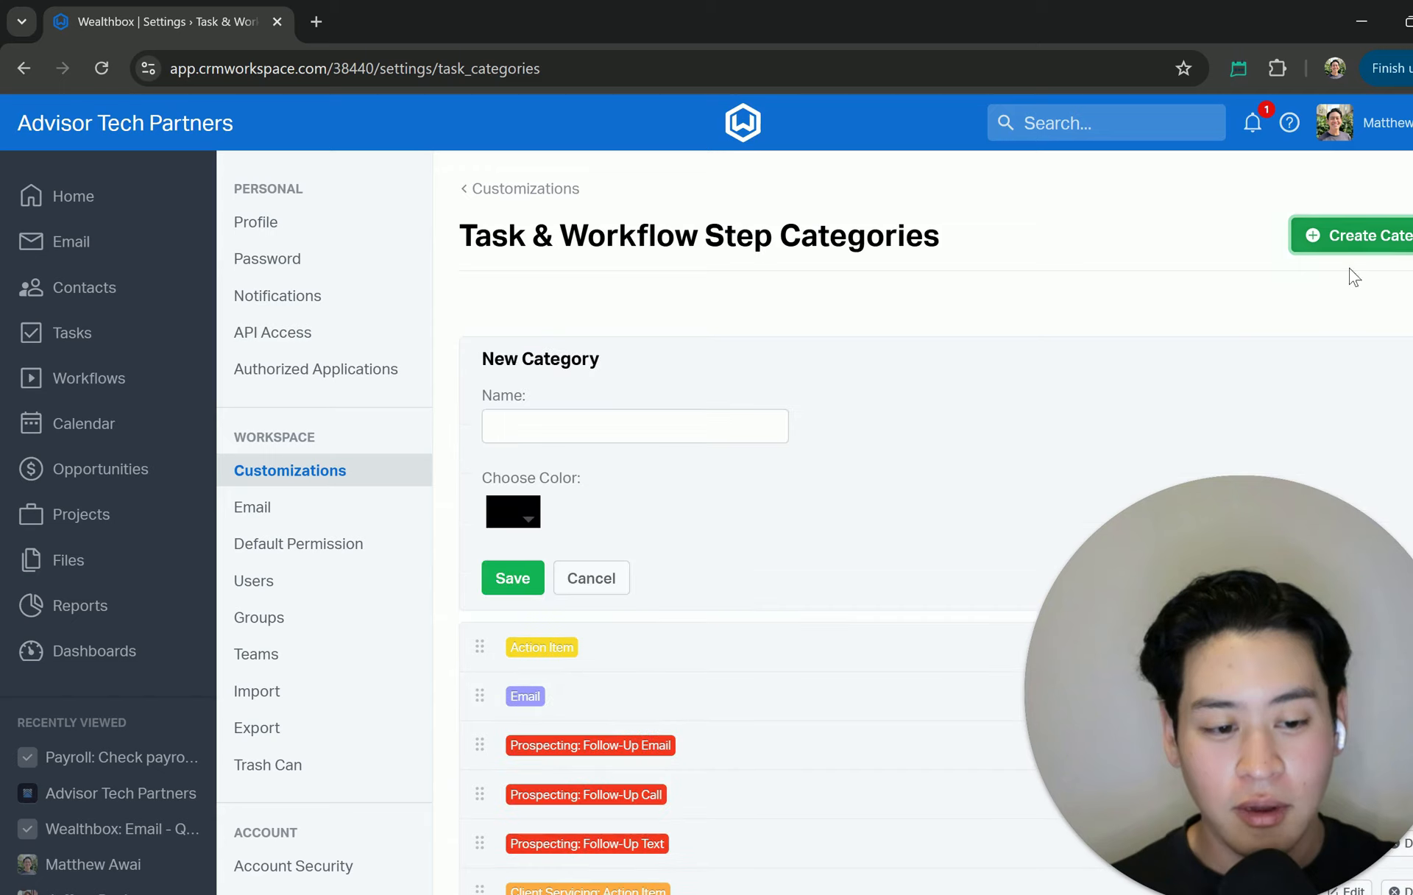
pyautogui.click(537, 512)
pyautogui.click(567, 596)
pyautogui.click(599, 439)
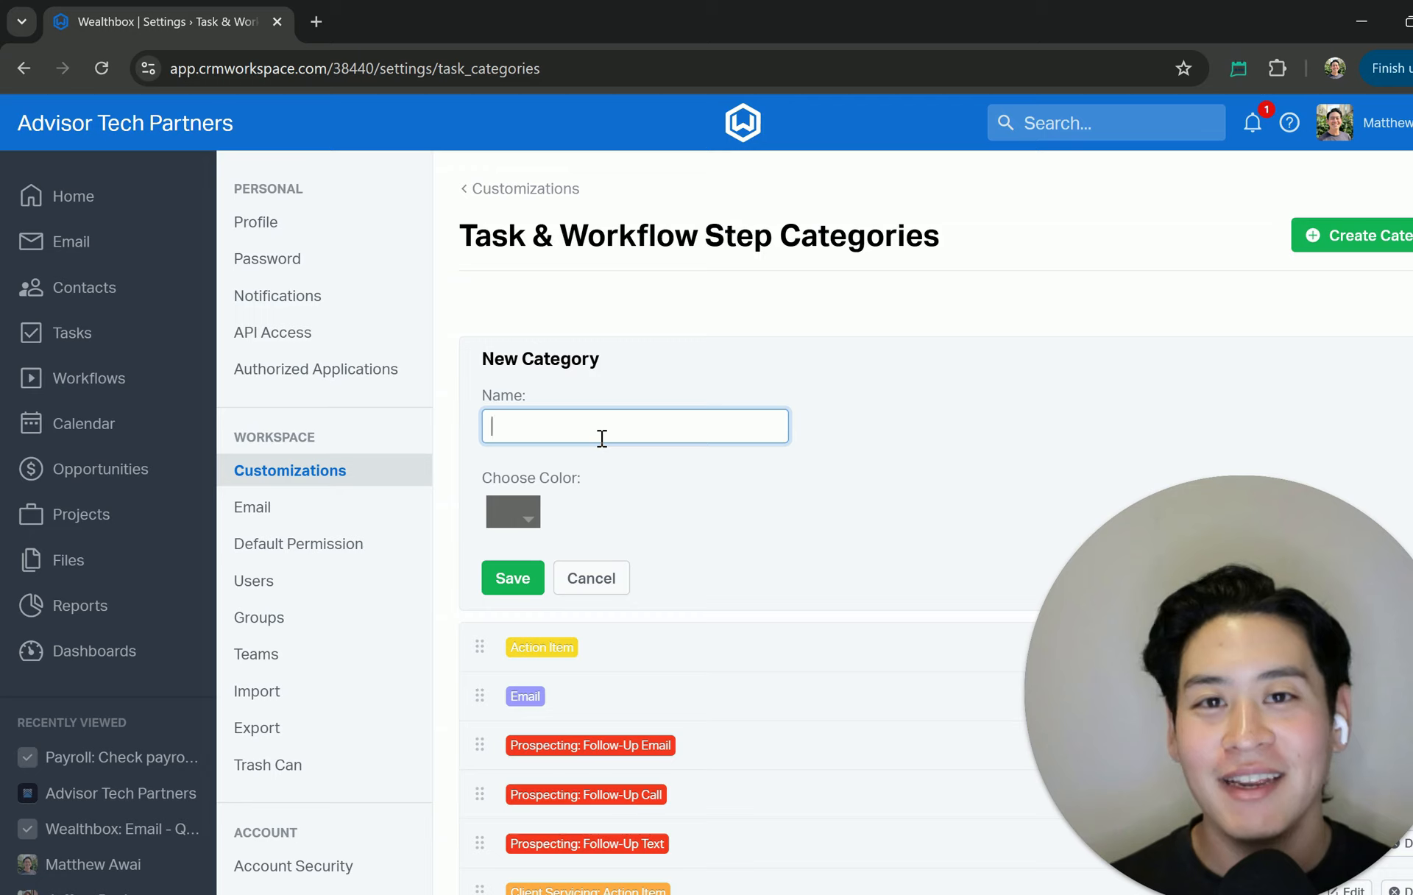
pyautogui.write('Daily')
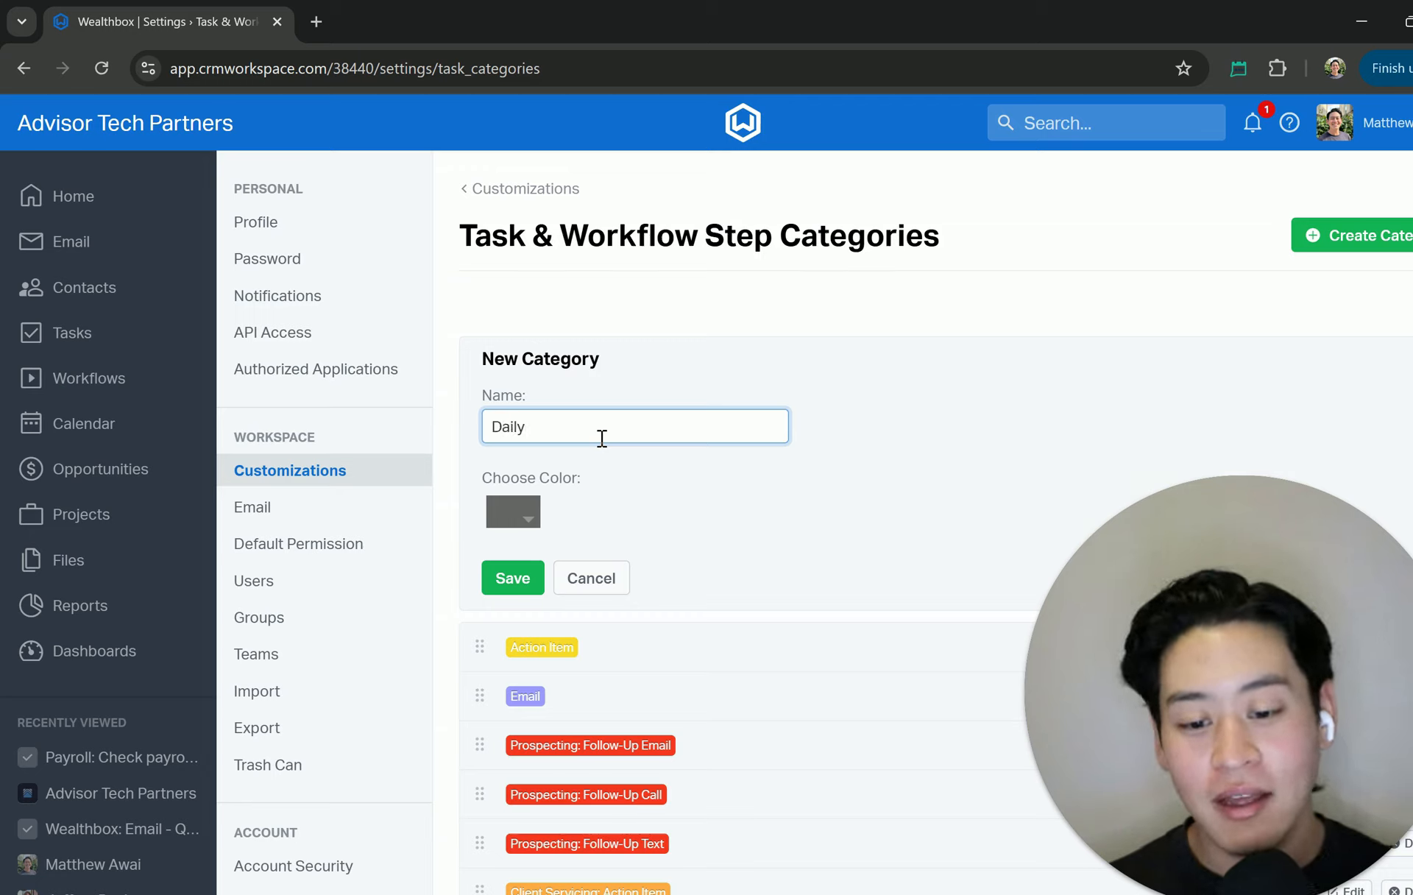
pyautogui.click(529, 579)
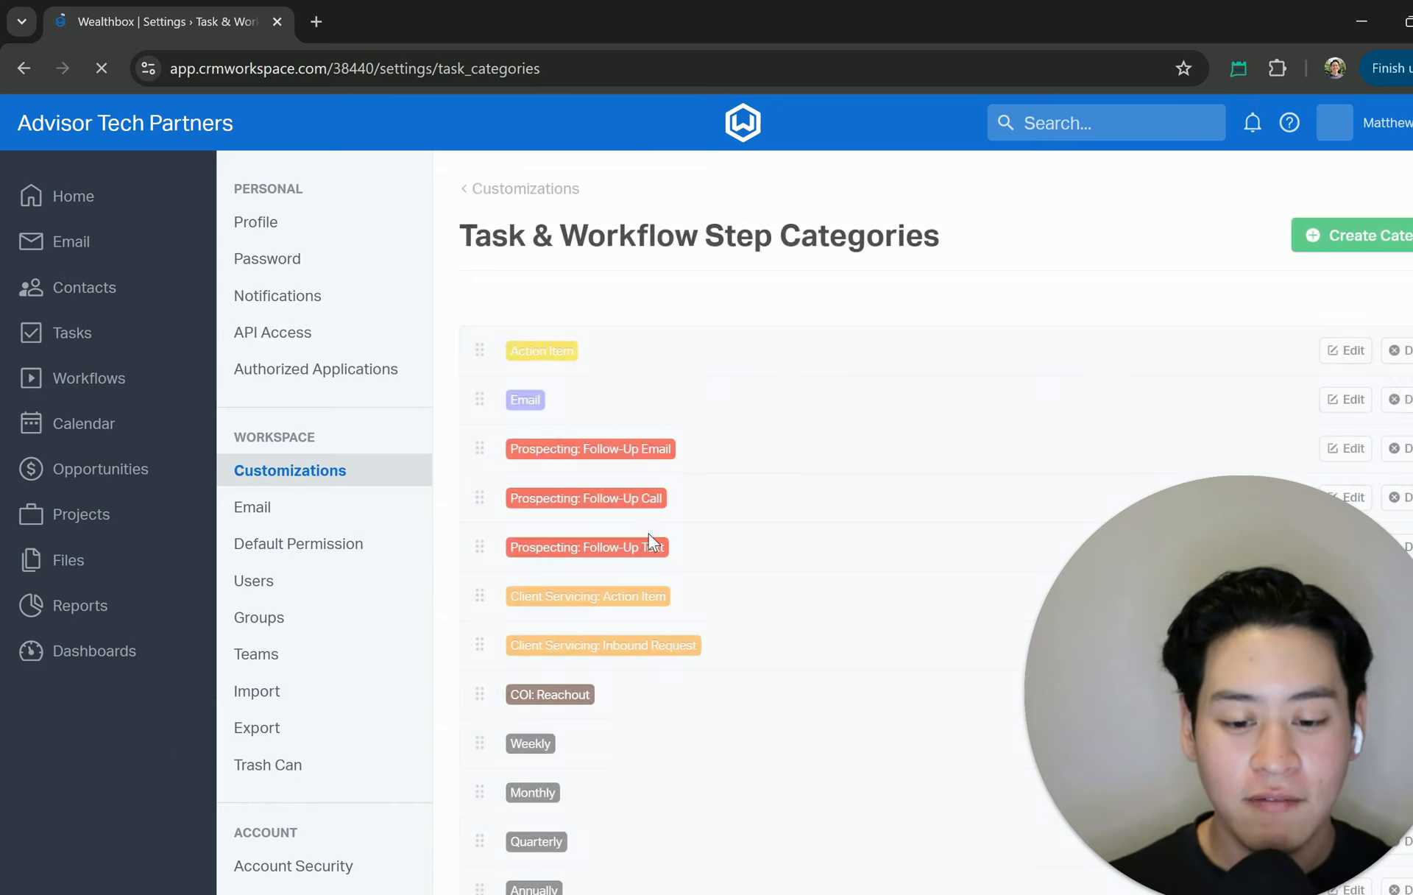
# Move the Daily category directly above Weekly in the category list.
pyautogui.scroll(-5, 647, 532)
pyautogui.moveTo(479, 640); pyautogui.dragTo(486, 417)
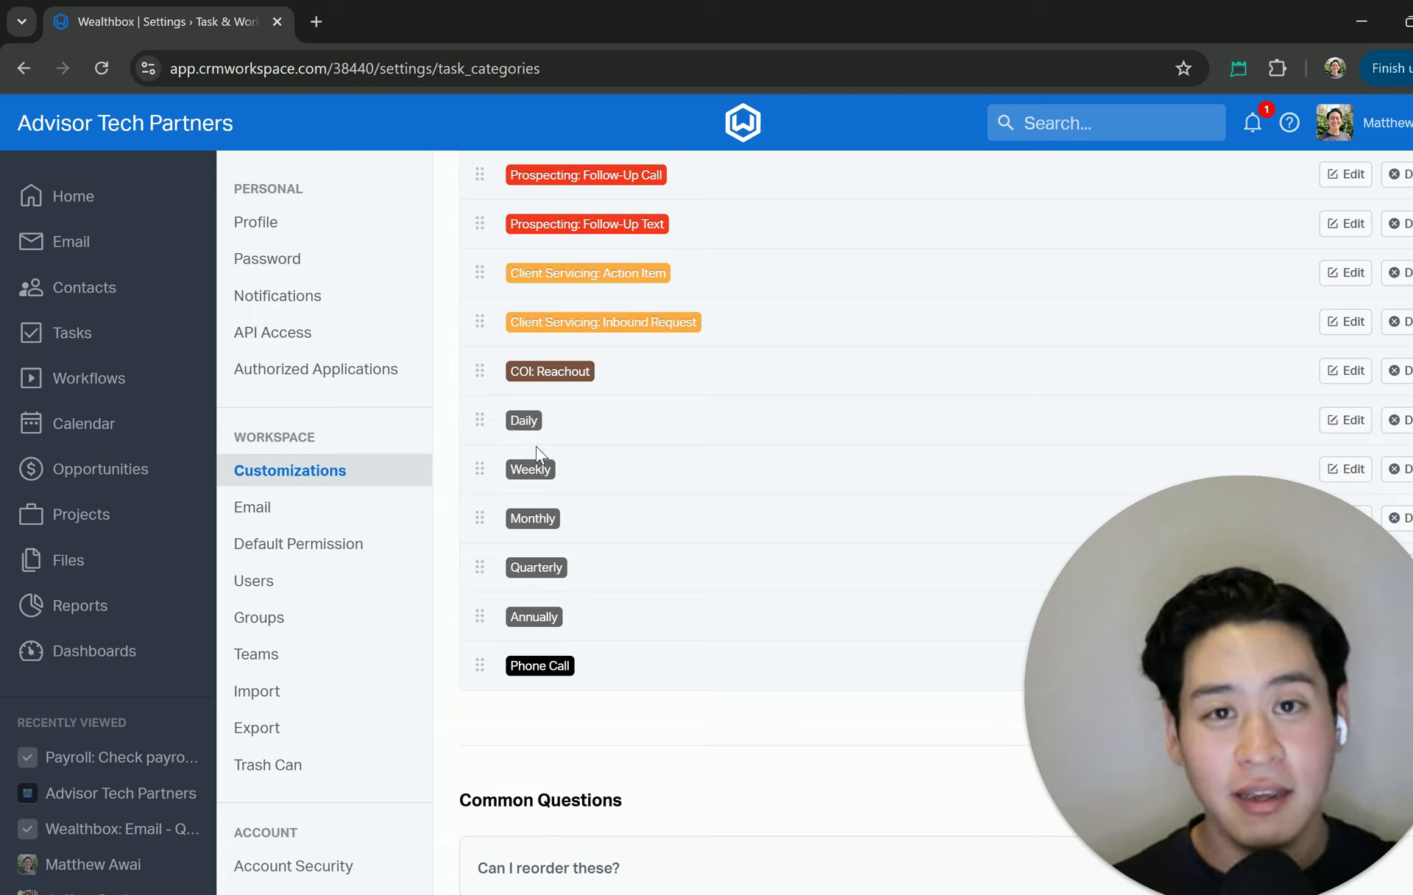
pyautogui.scroll(-1, 598, 541)
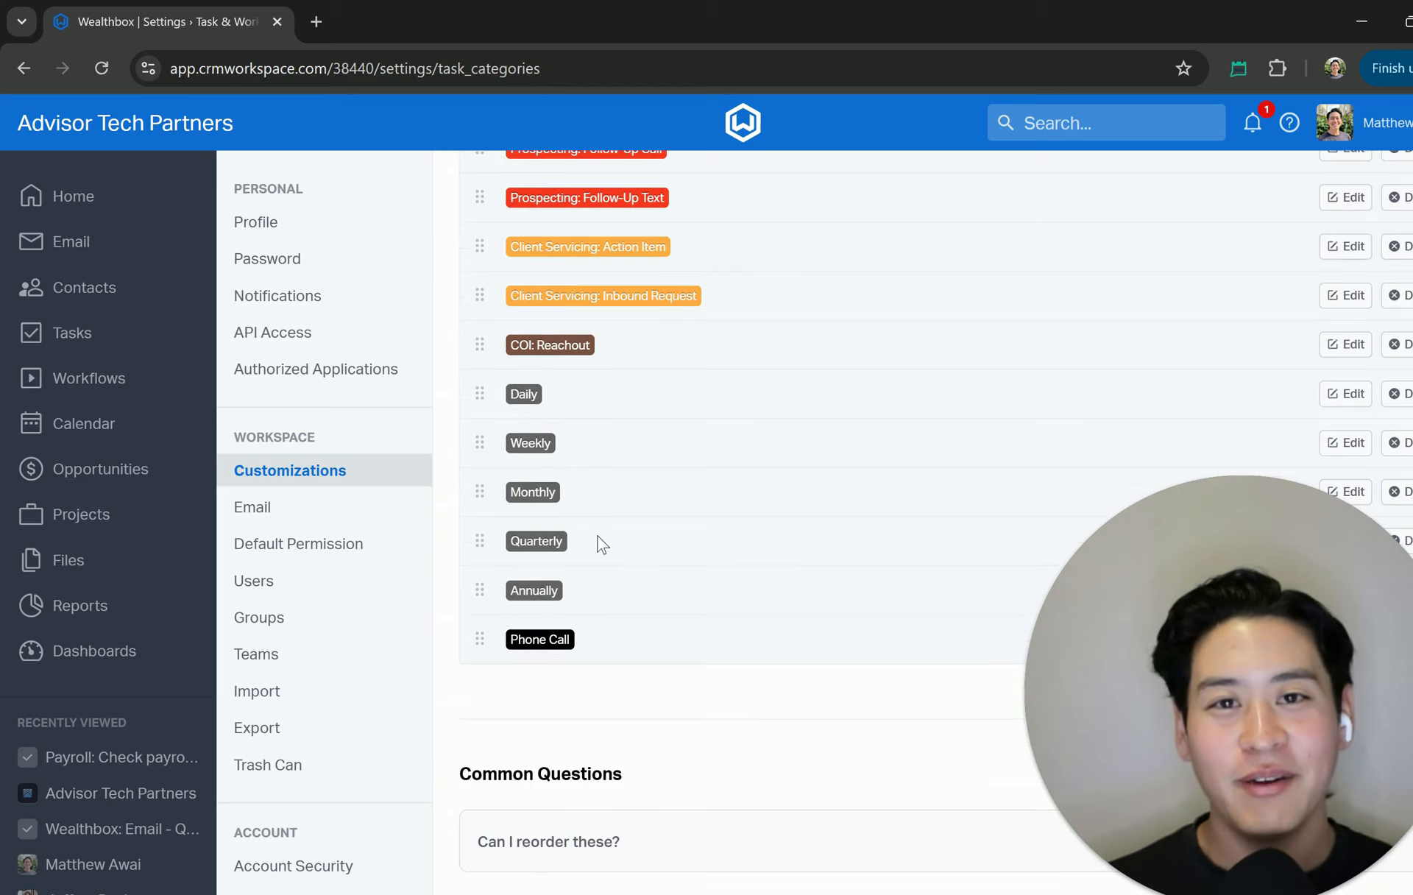